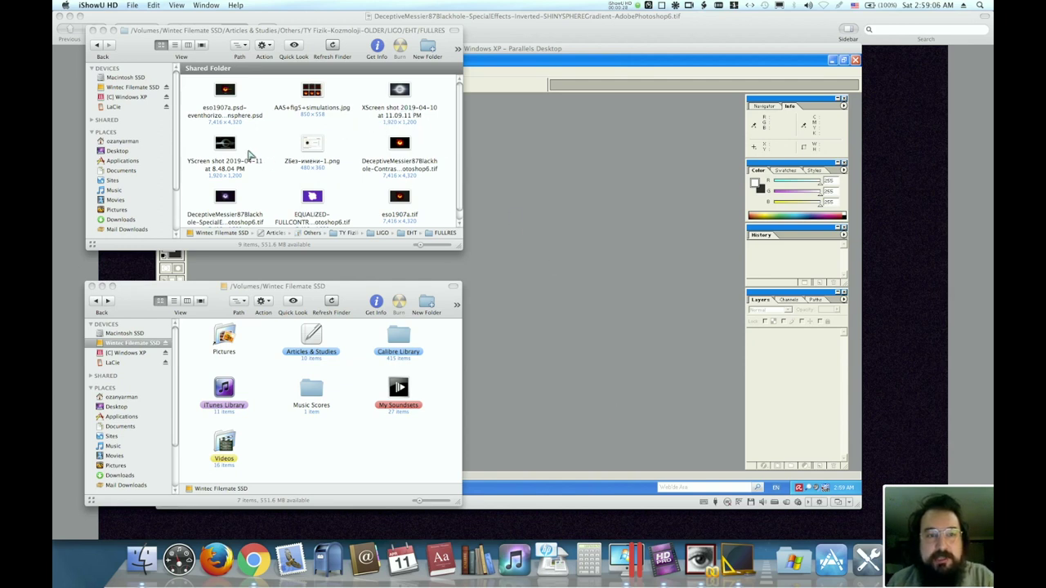
View both black-hole video screenshots full size in Quick Look, then select eso1907a.tif
click(397, 102)
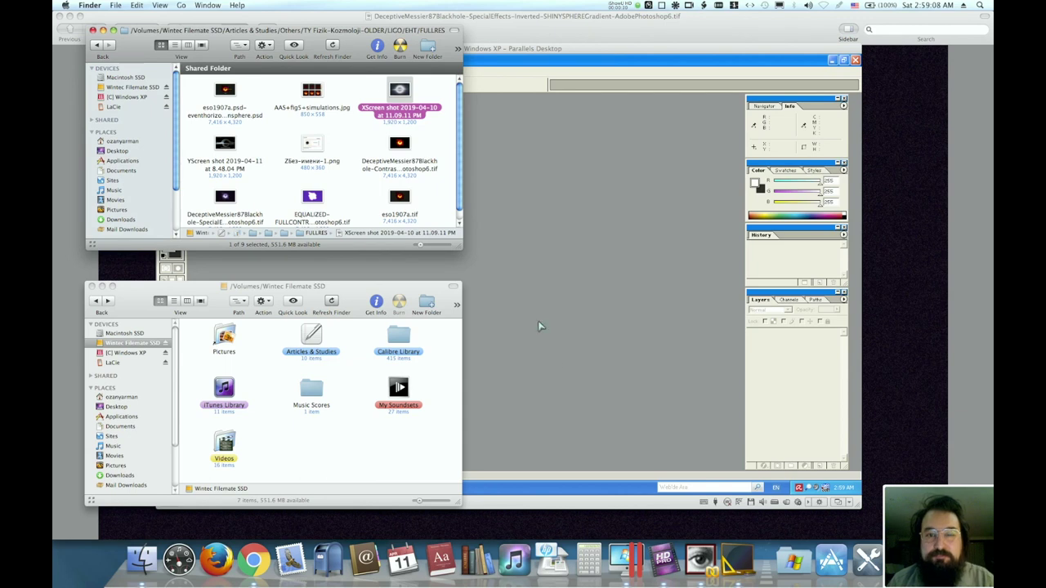
key(space)
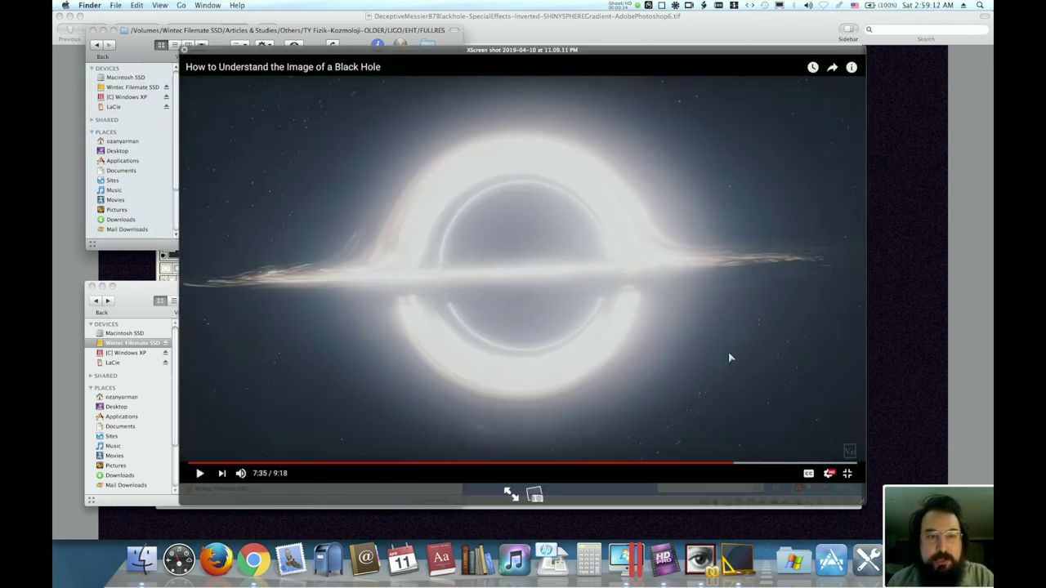
key(space)
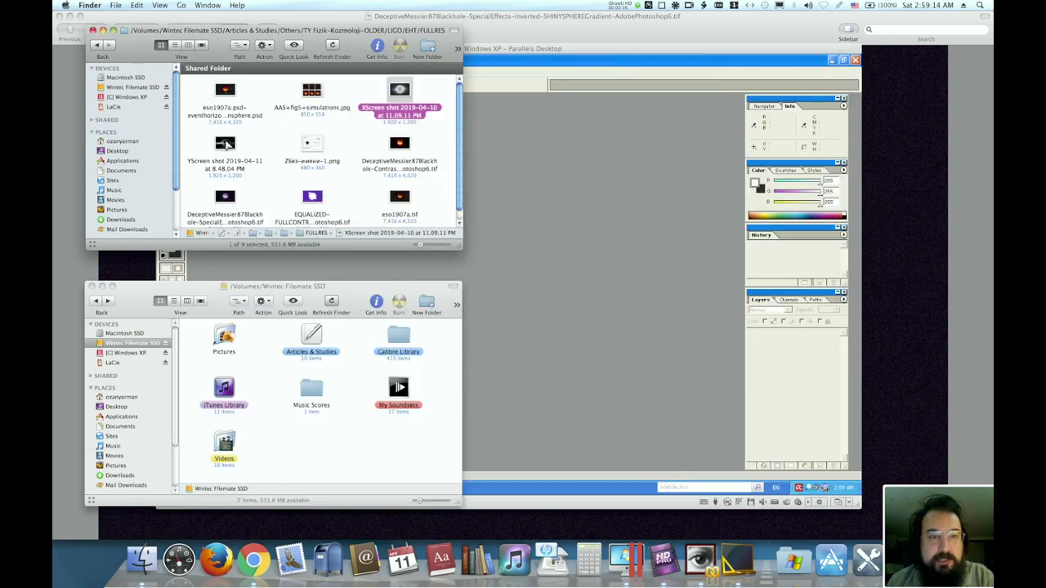
click(227, 143)
key(space)
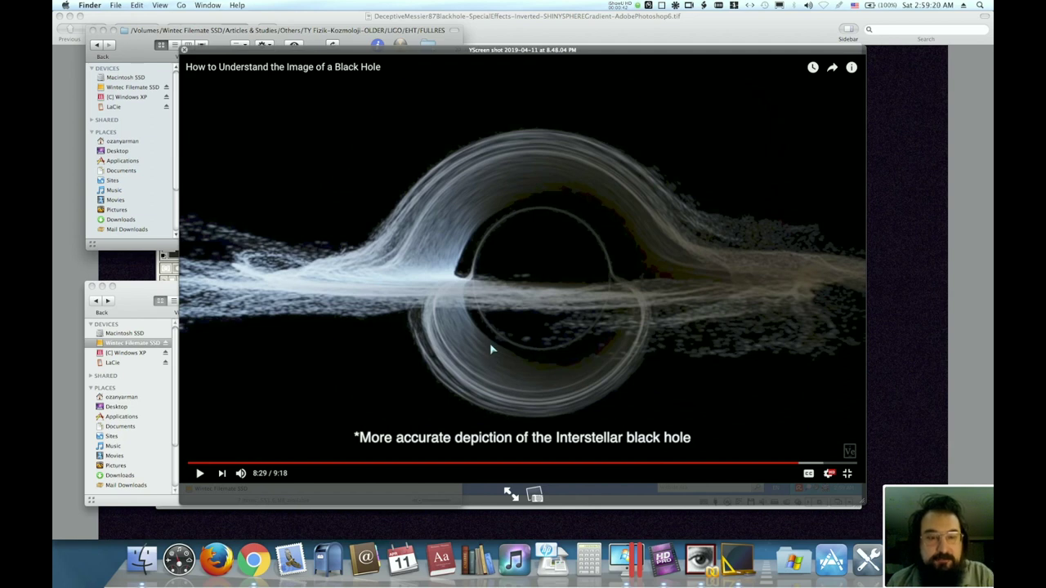
key(space)
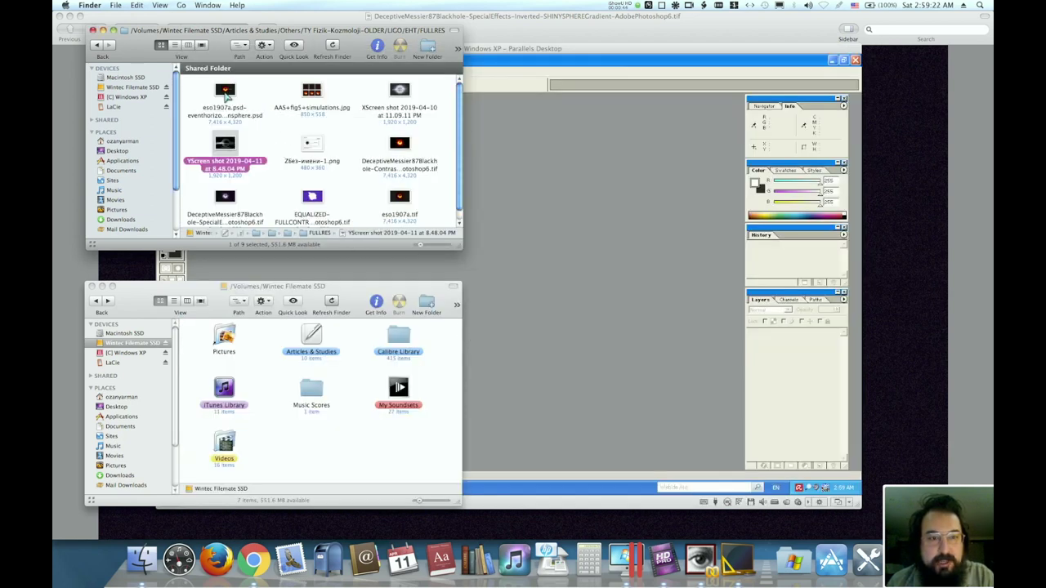
click(401, 199)
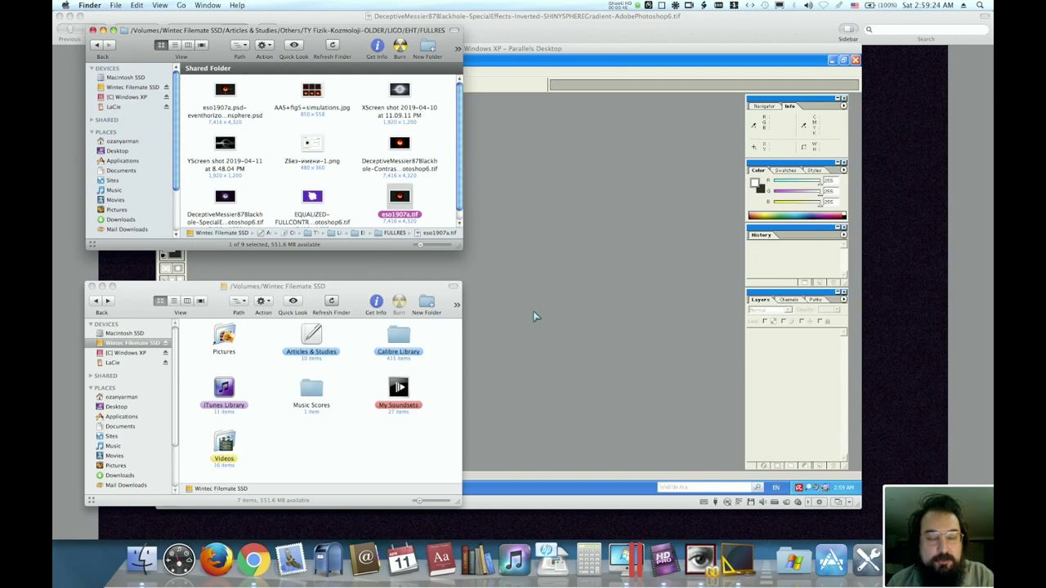
Show eso1907a.tif's orange black-hole ring full size in Quick Look
key(space)
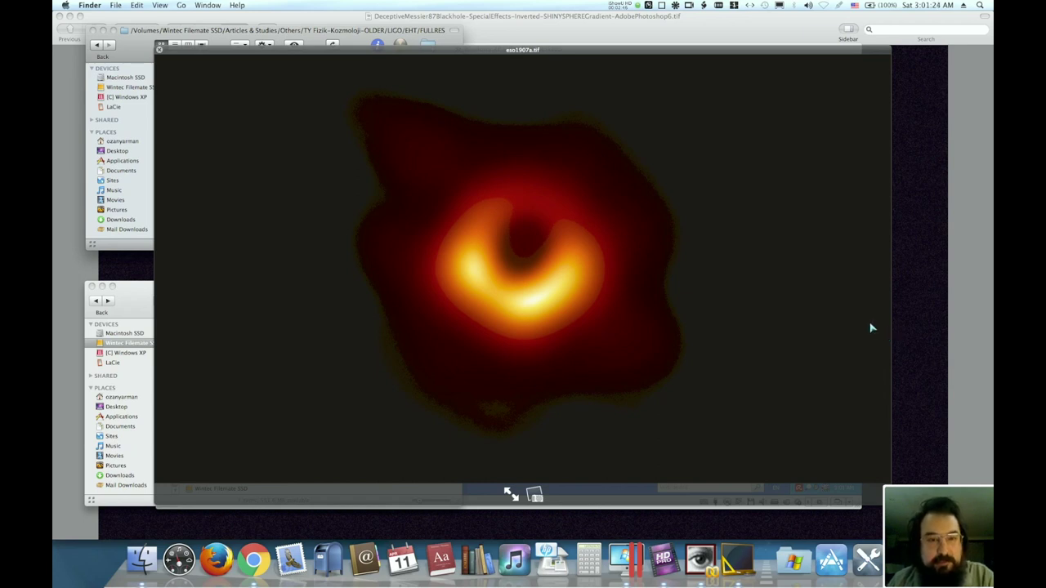
Open eso1907a.tif in Photoshop and zoom toward the ring to 50%
key(space)
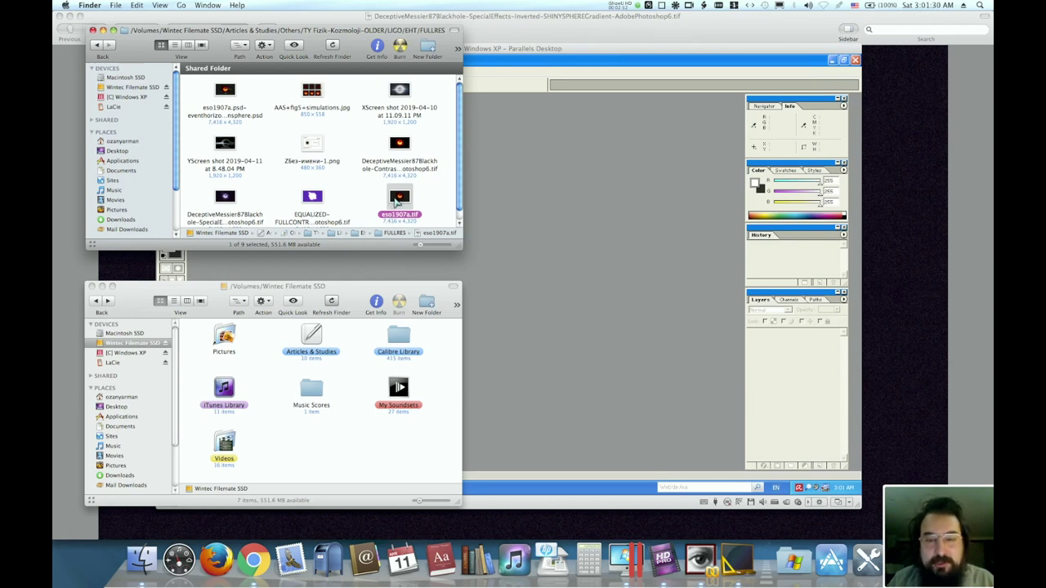
drag(397, 202, 553, 212)
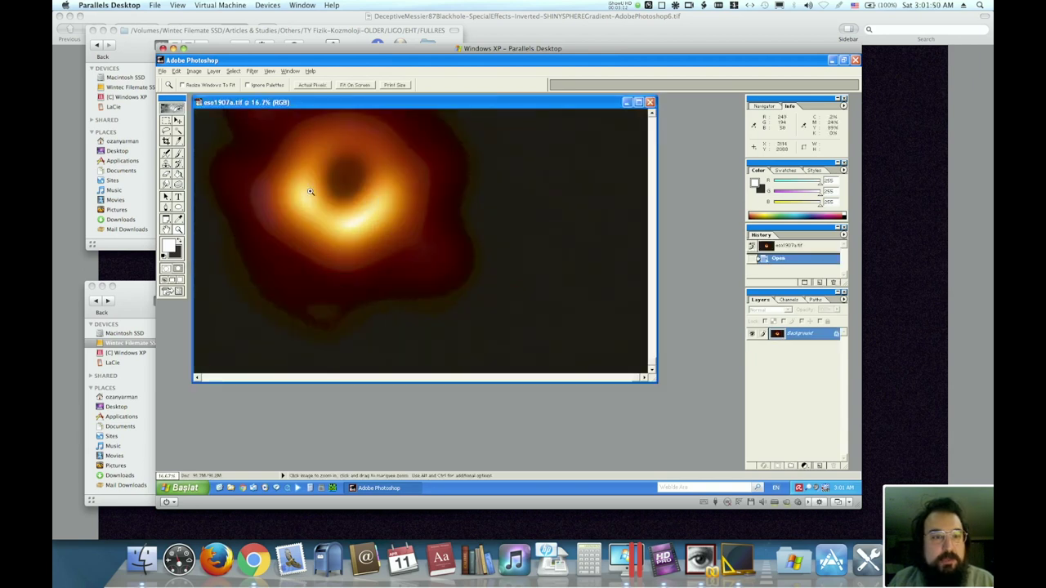
click(353, 176)
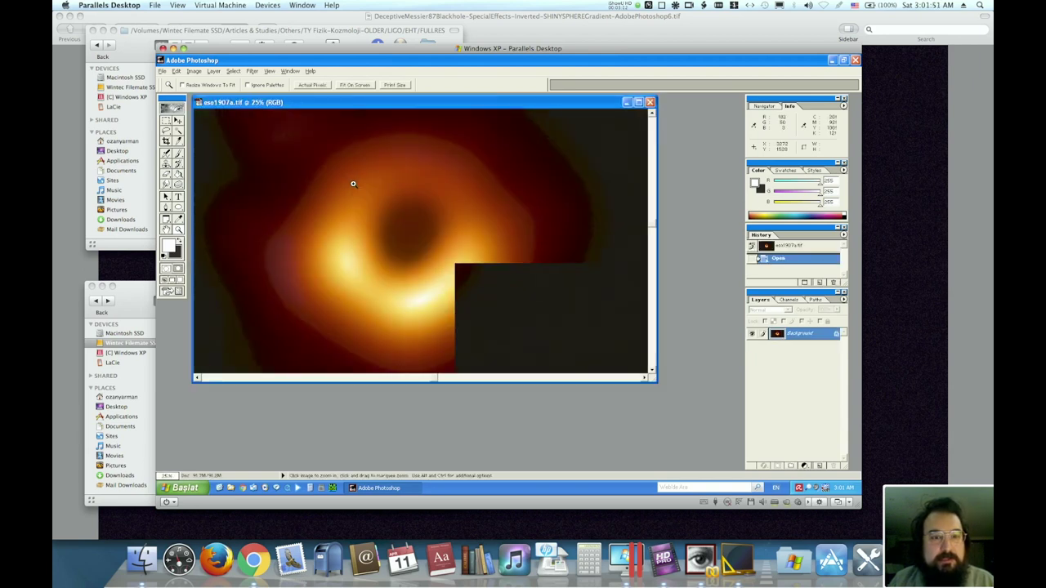
click(393, 245)
click(438, 231)
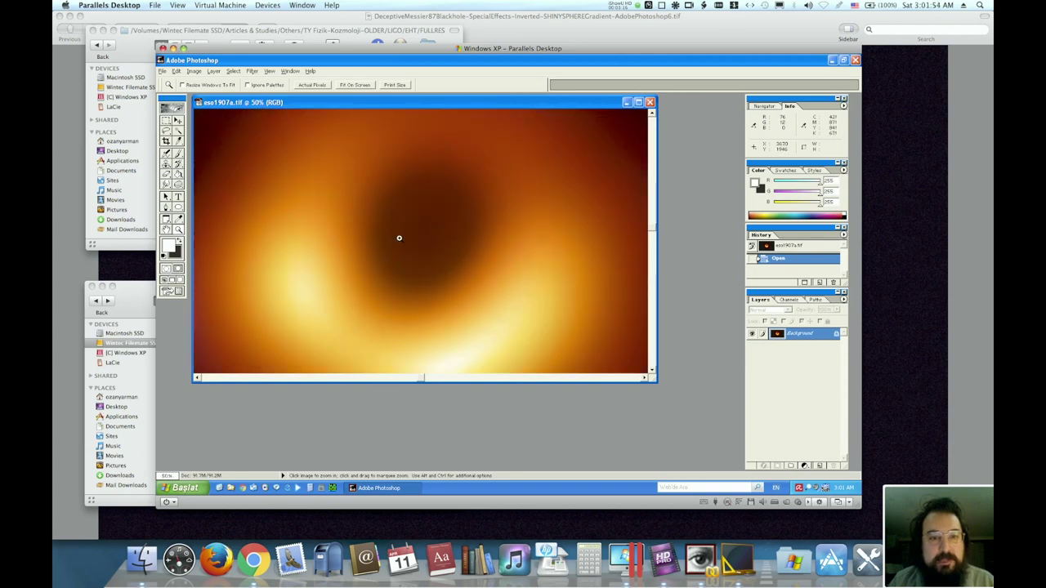
Magnify the dark centre up to 300%, then fit the whole image on screen
click(422, 236)
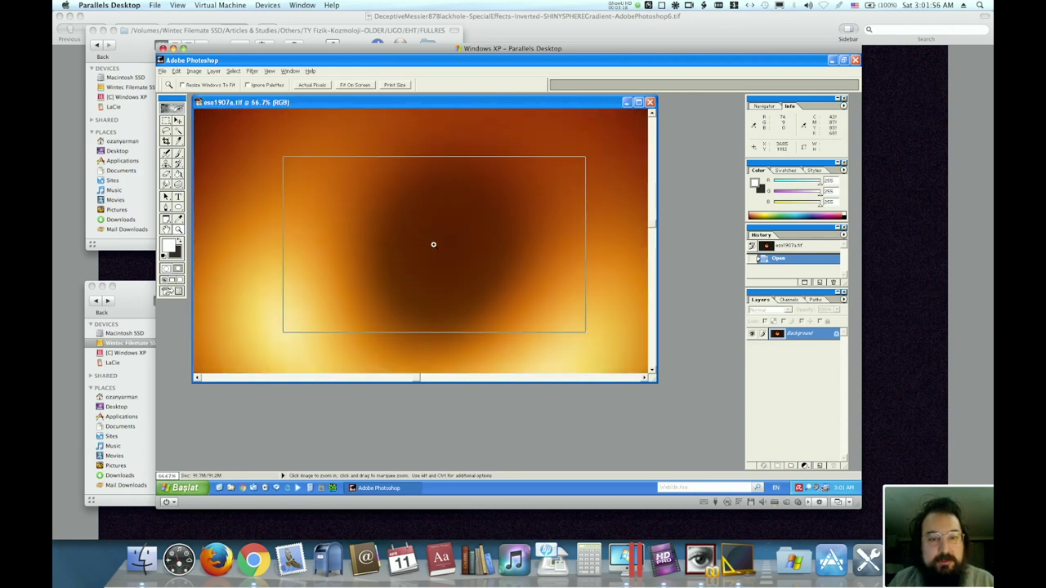
click(433, 244)
click(439, 249)
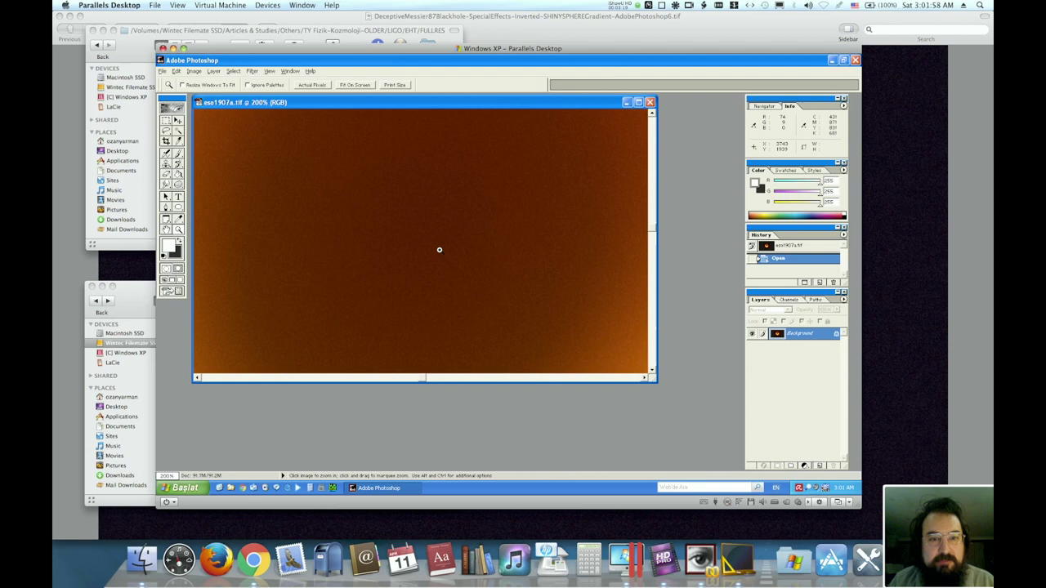
click(404, 244)
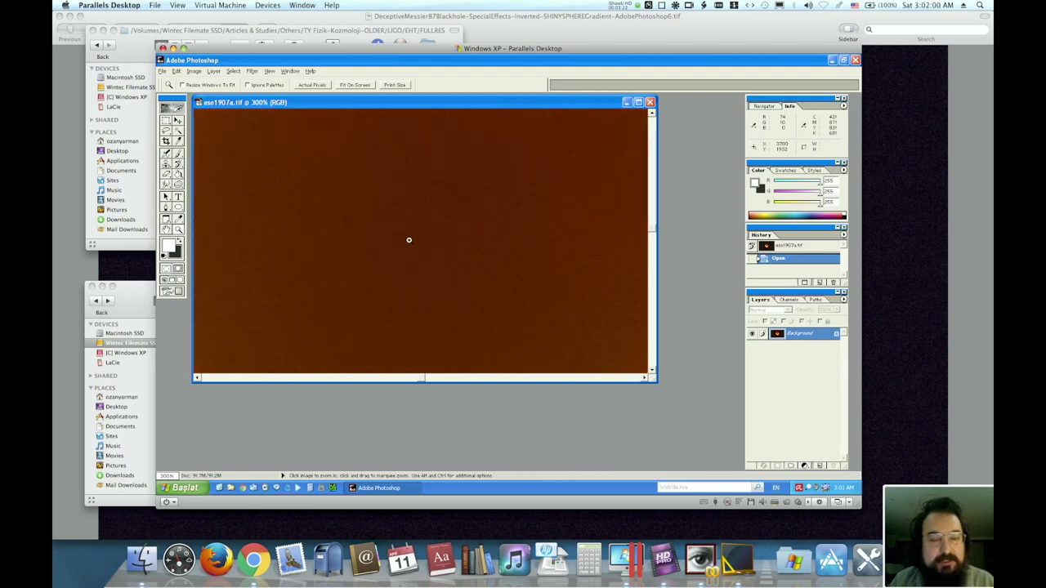
right_click(409, 240)
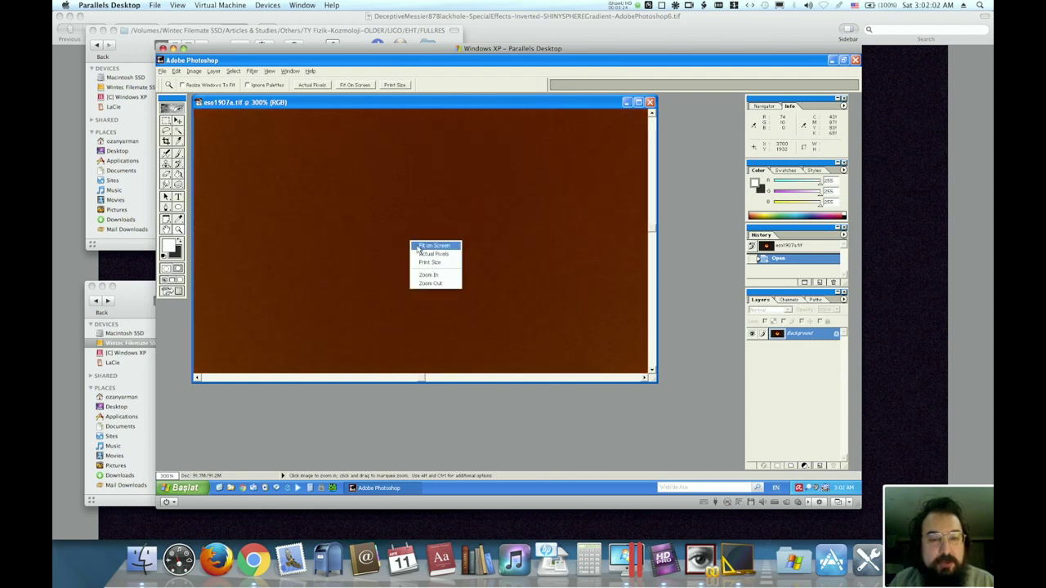
click(432, 246)
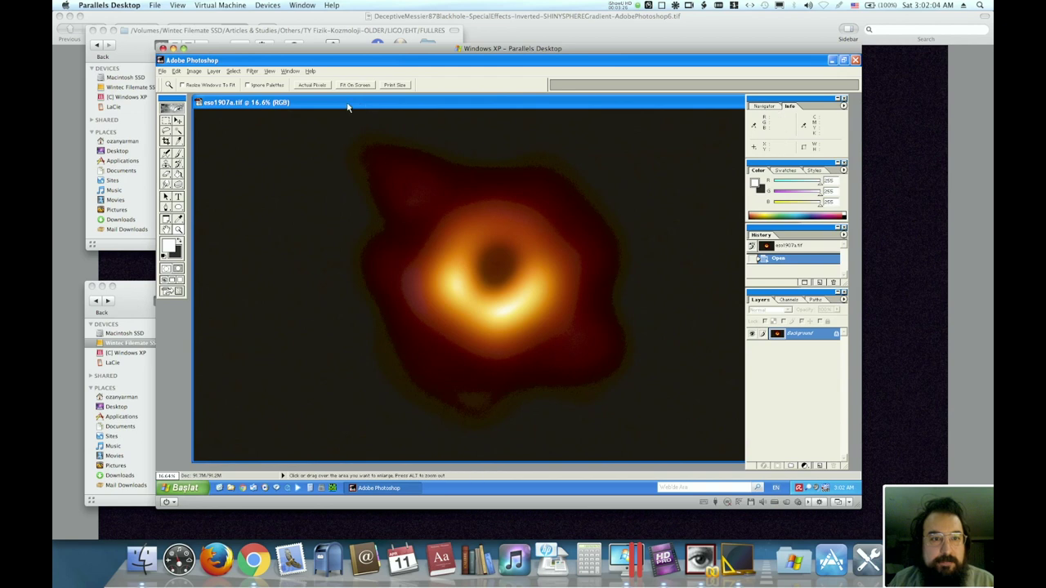
Preview Brightness/Contrast with Contrast at 66, then bring Finder back to the front
click(200, 74)
mouse_move(207, 99)
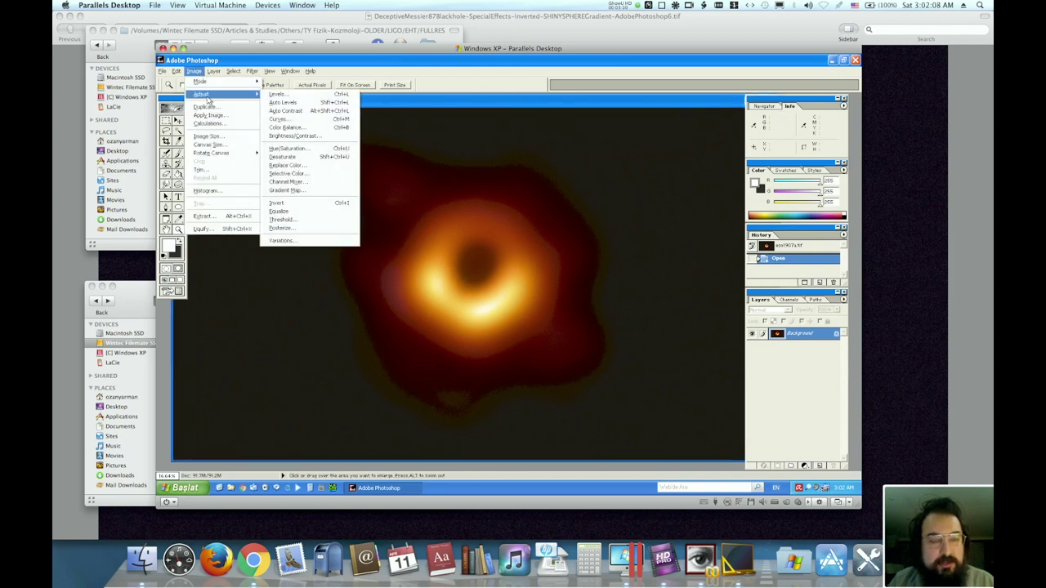
click(293, 136)
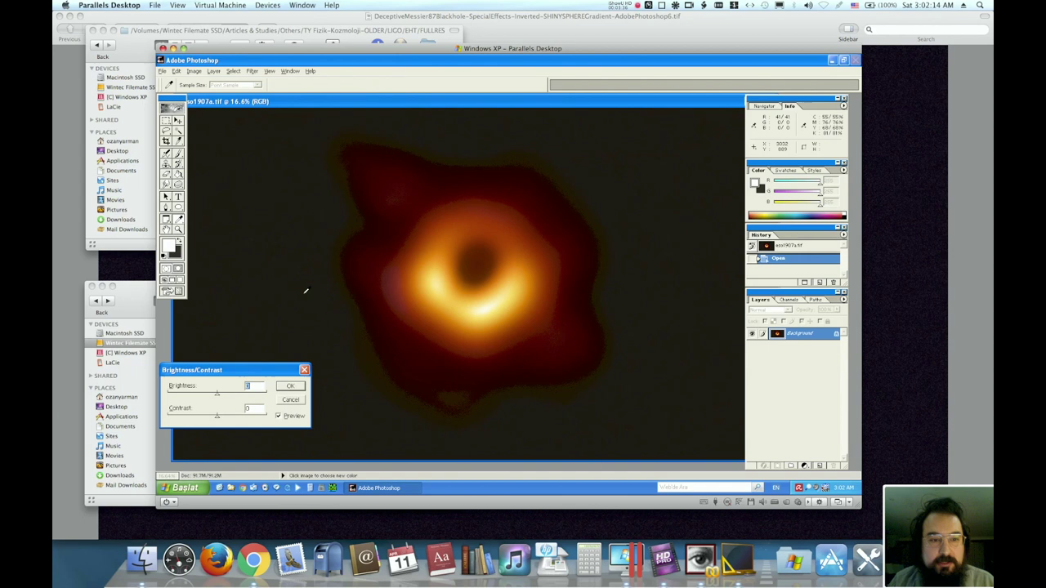
key(Tab)
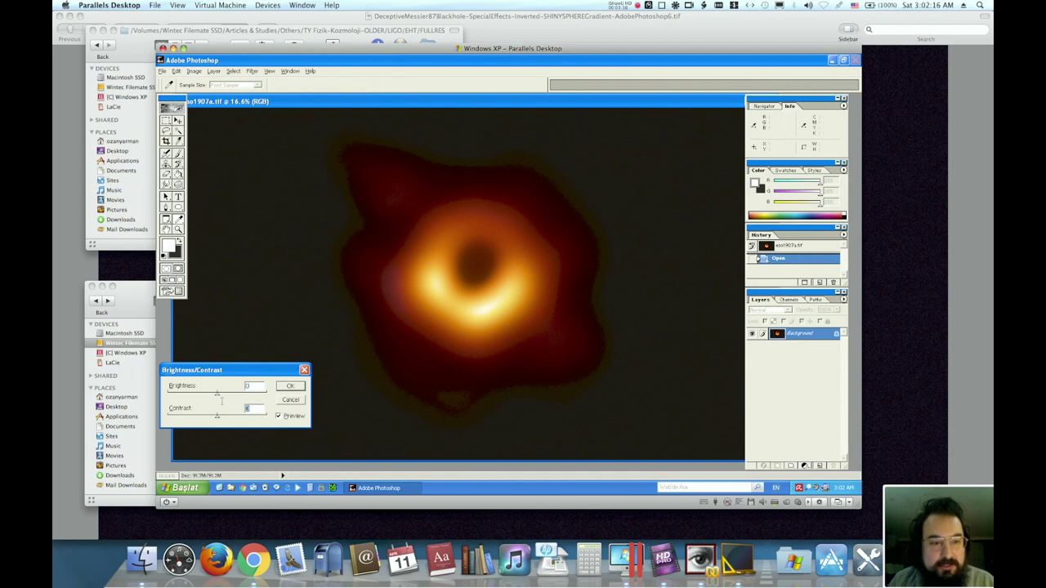
text(66)
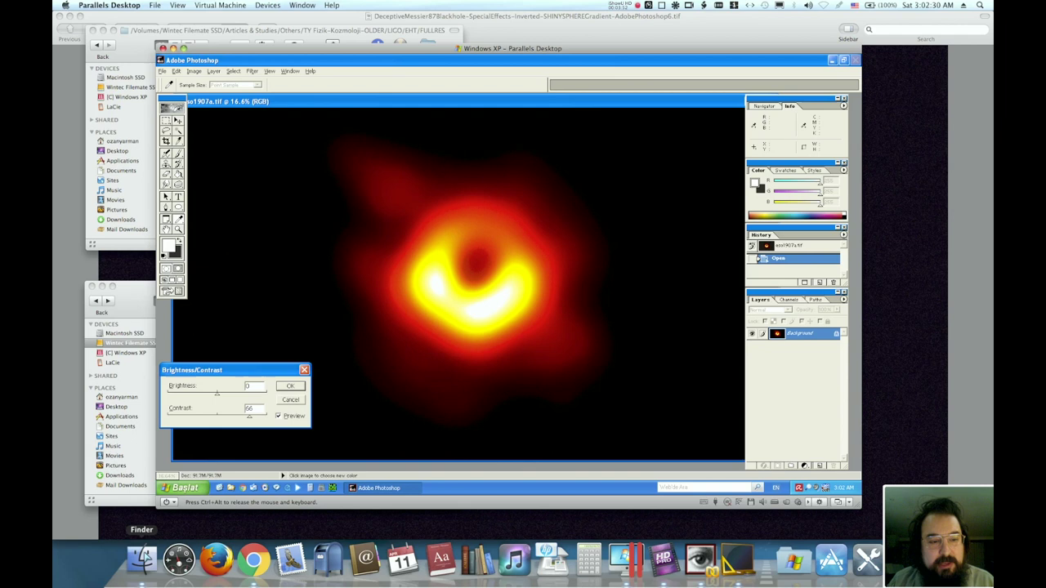
click(142, 560)
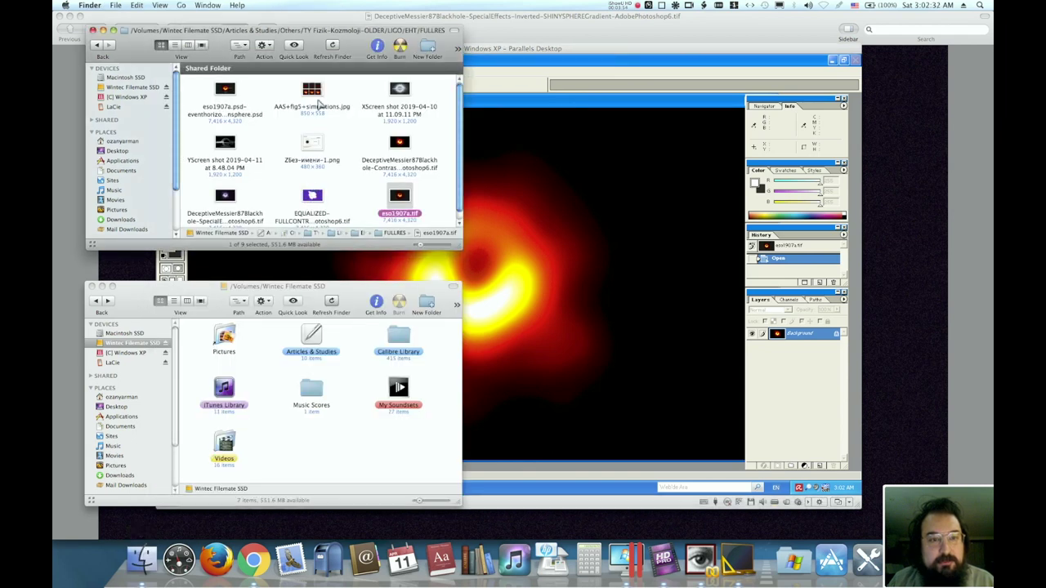
View AAS+fig5+simulations.jpg in Quick Look, then return to Photoshop's contrast preview
click(321, 98)
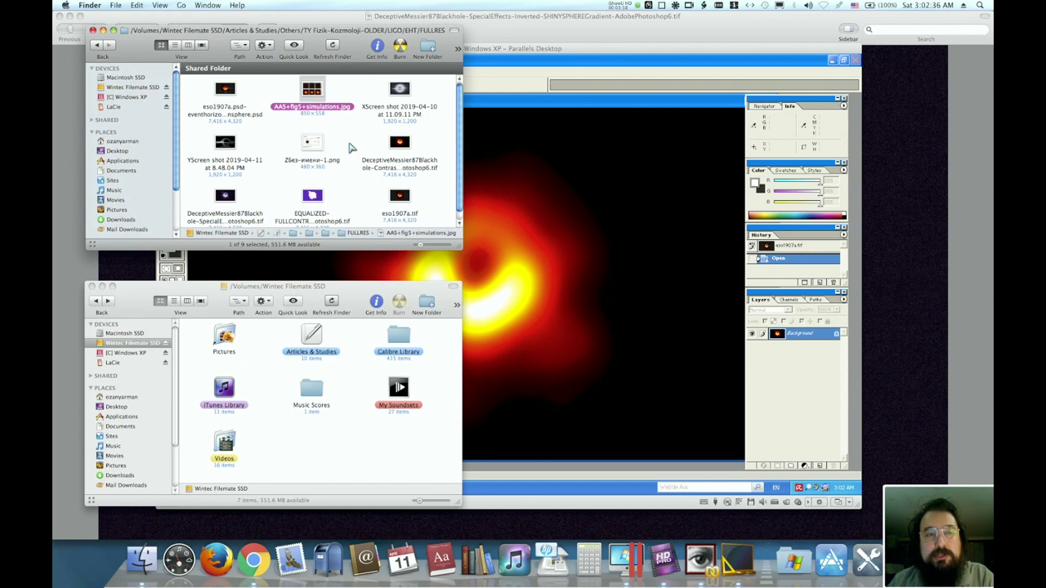
key(space)
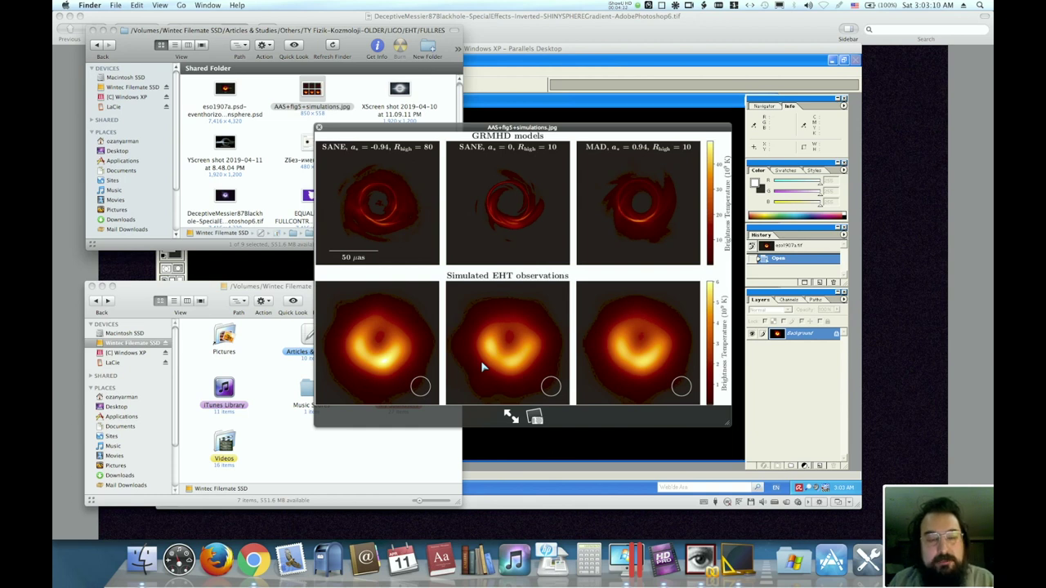
key(space)
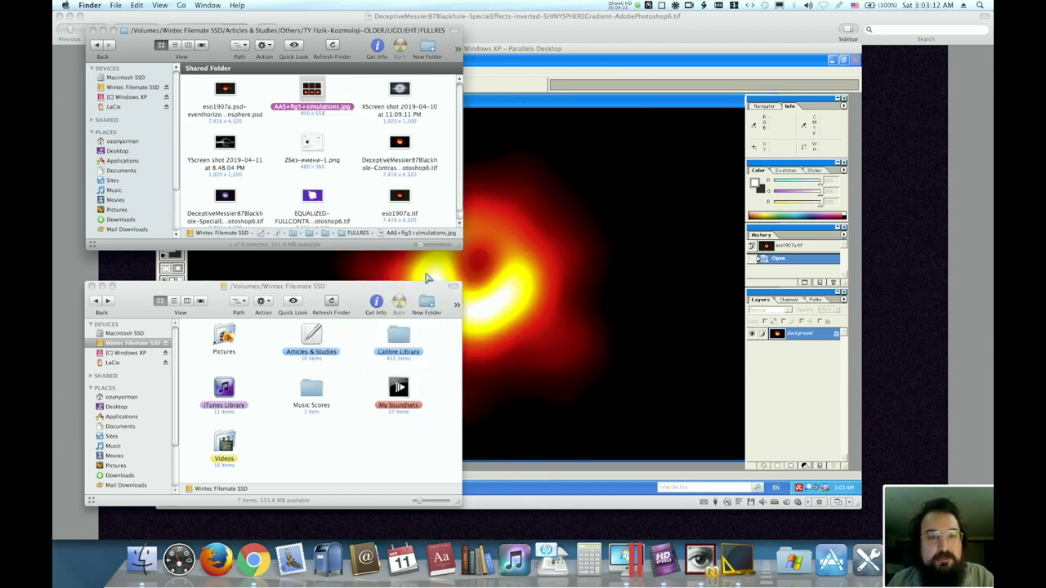
click(432, 214)
click(493, 107)
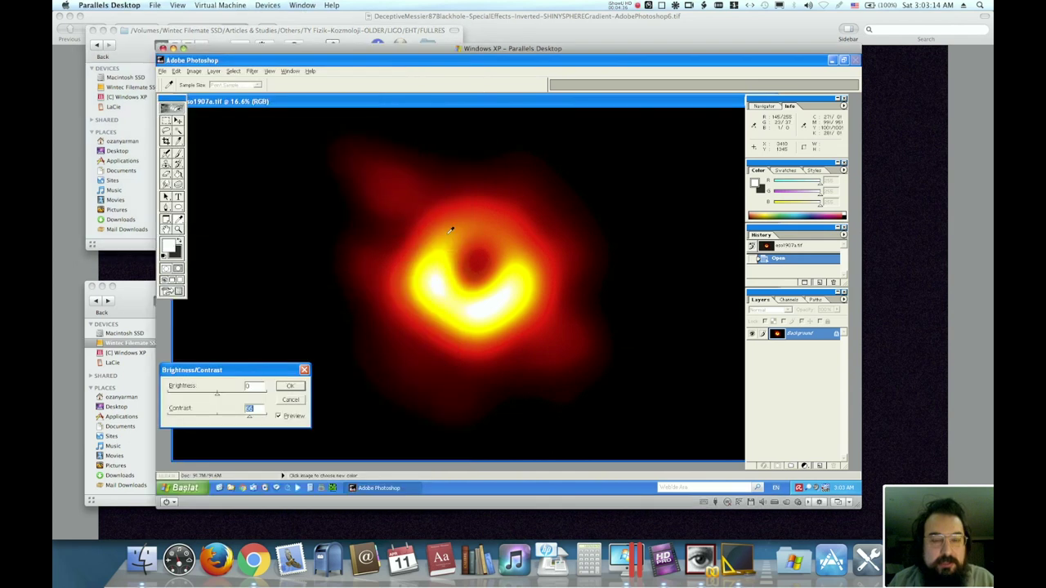
Cancel the contrast change and open Image > Adjust > Gradient Map
click(291, 399)
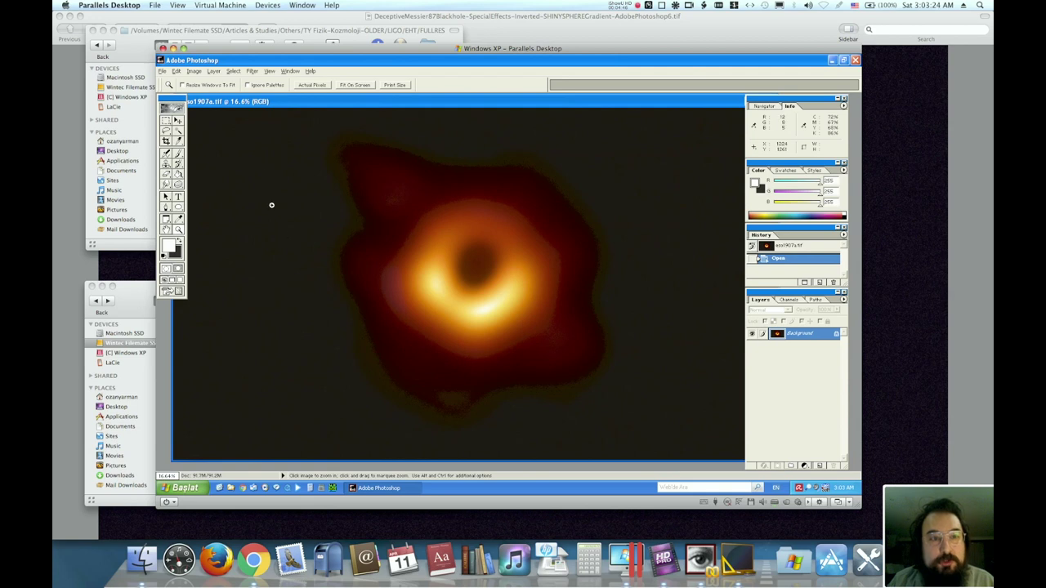
click(194, 72)
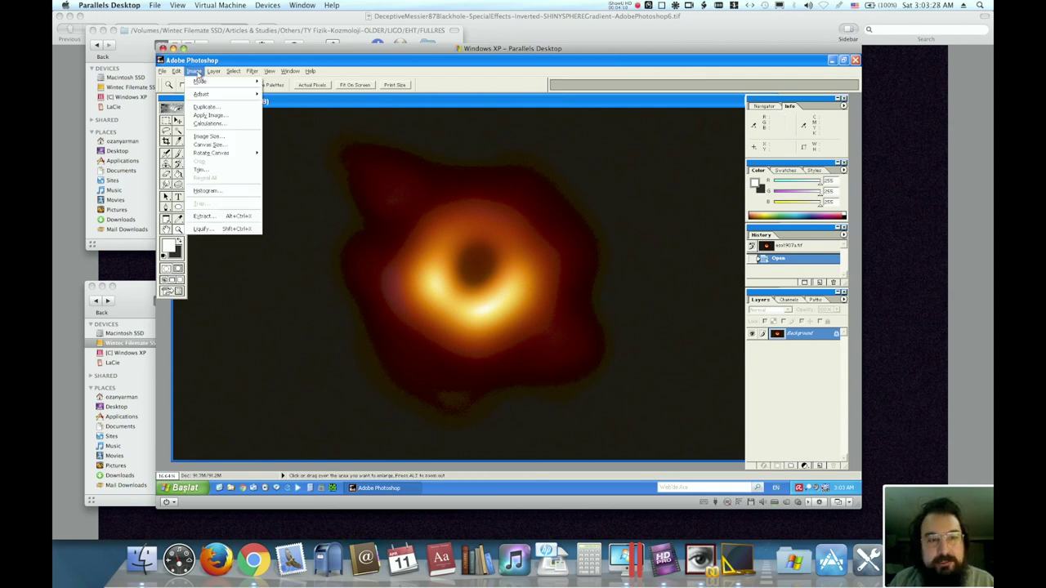
mouse_move(214, 96)
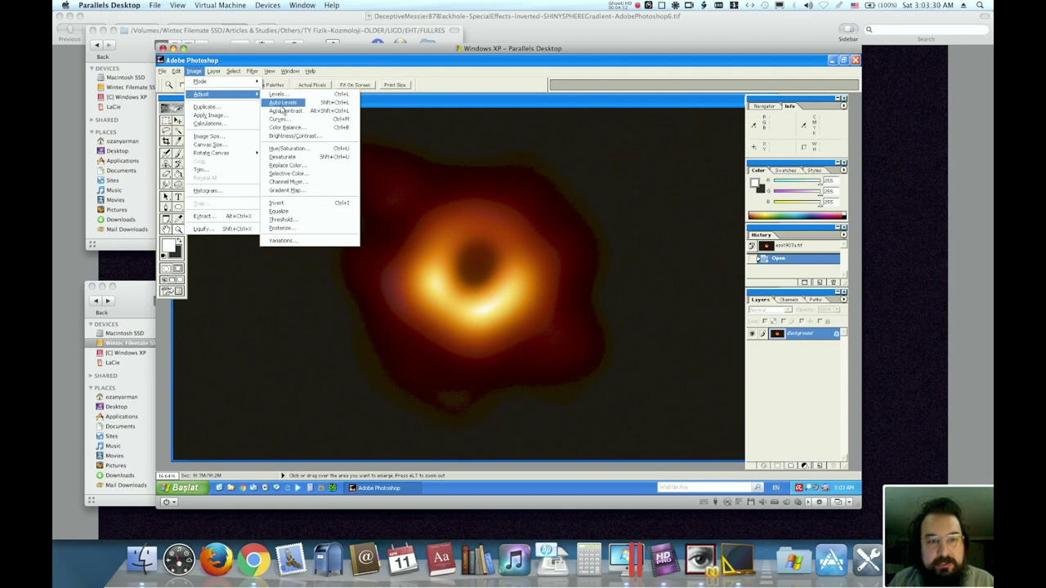
click(286, 190)
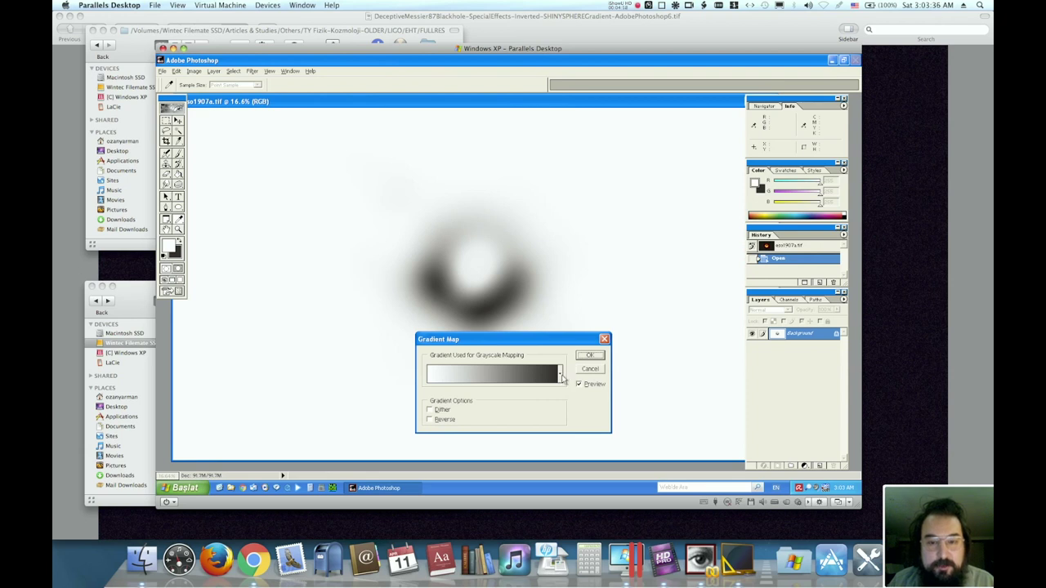
Load the Spectrums gradient library and map the image to its first spectrum gradient
click(560, 375)
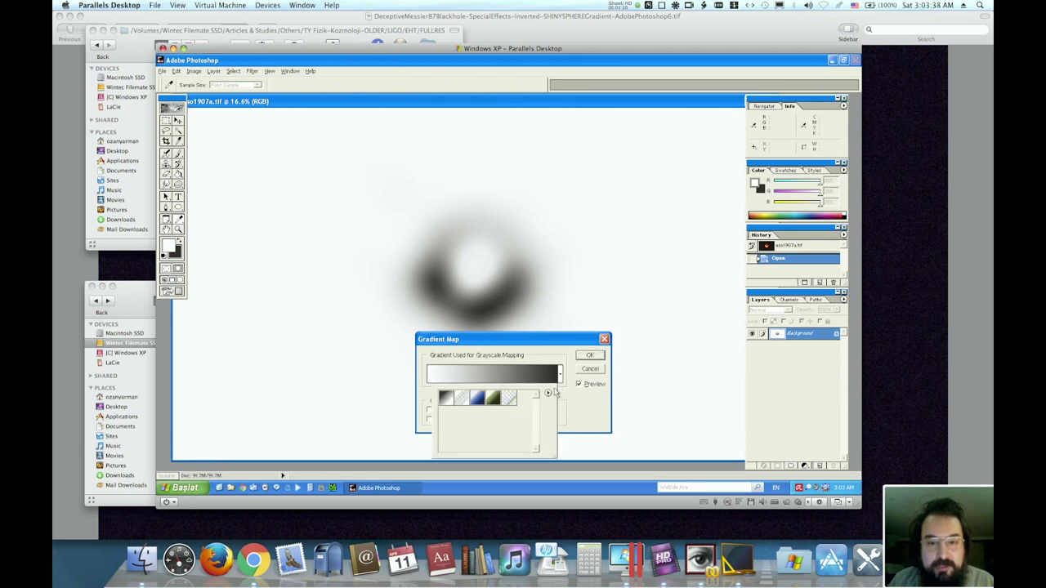
click(548, 393)
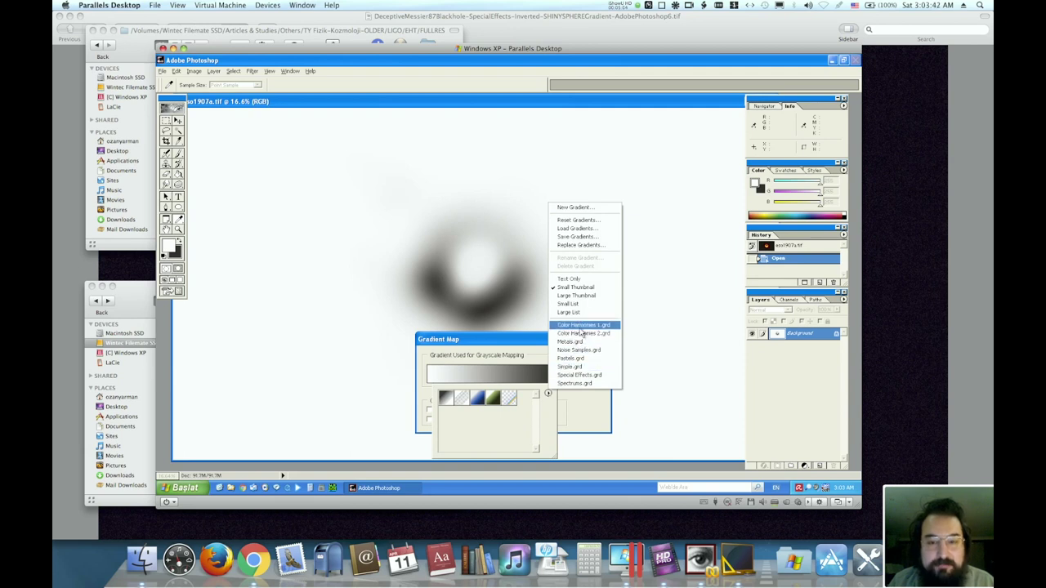
click(575, 383)
click(486, 228)
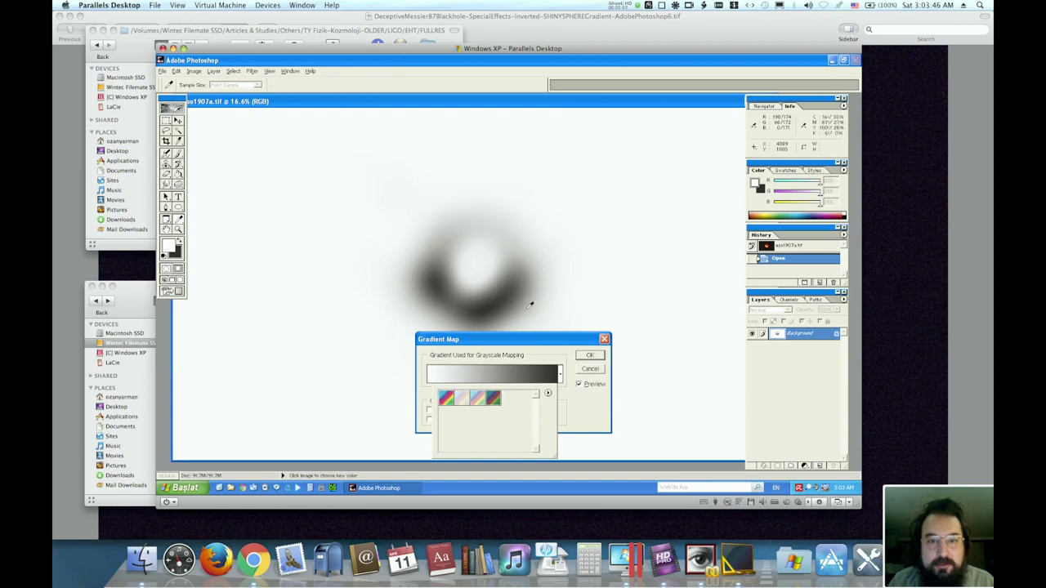
click(449, 401)
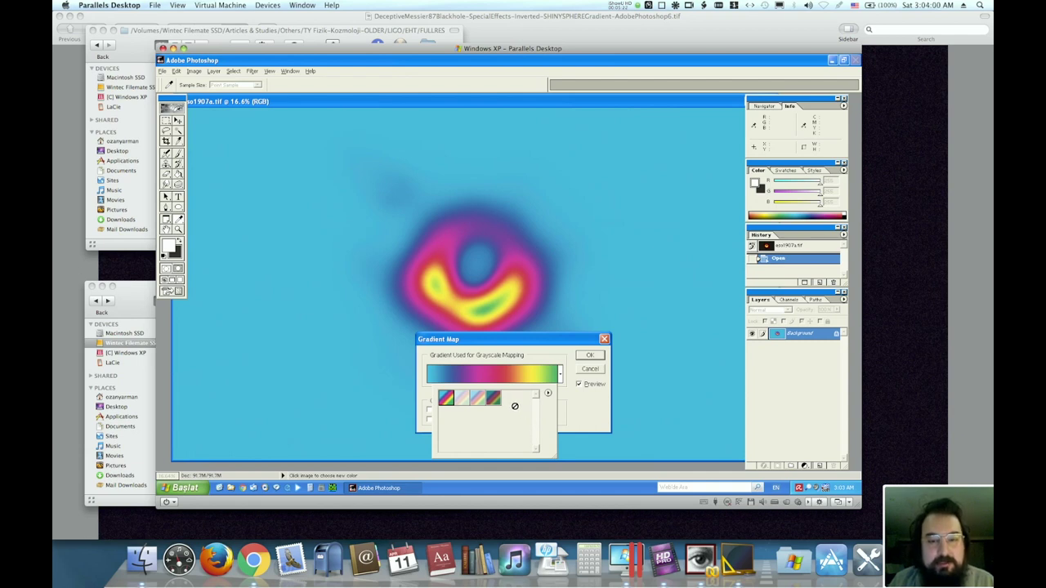
Load the Noise Samples gradient library and try a dark green noise gradient
click(561, 378)
click(561, 379)
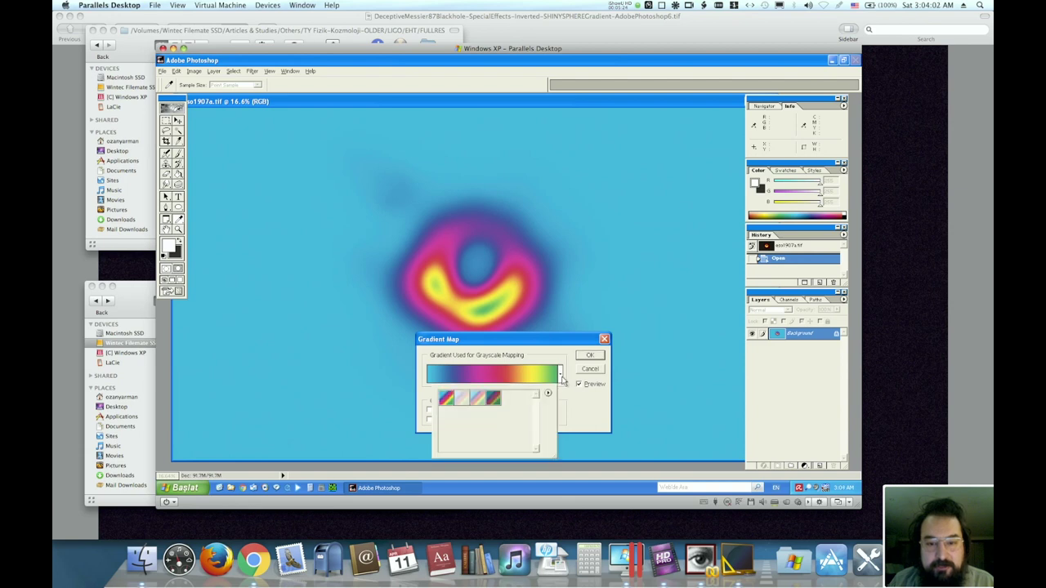
click(548, 392)
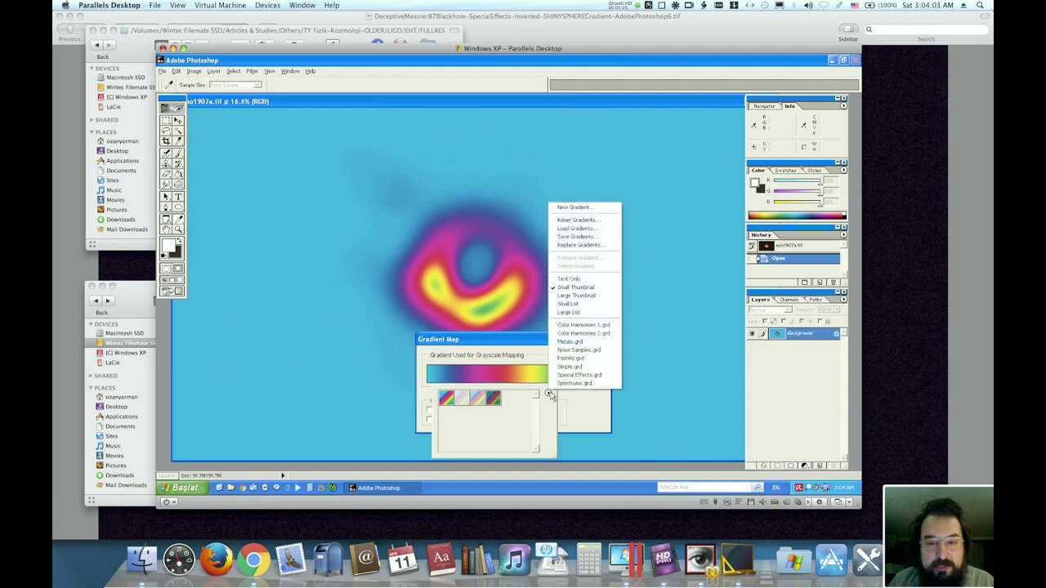
click(582, 350)
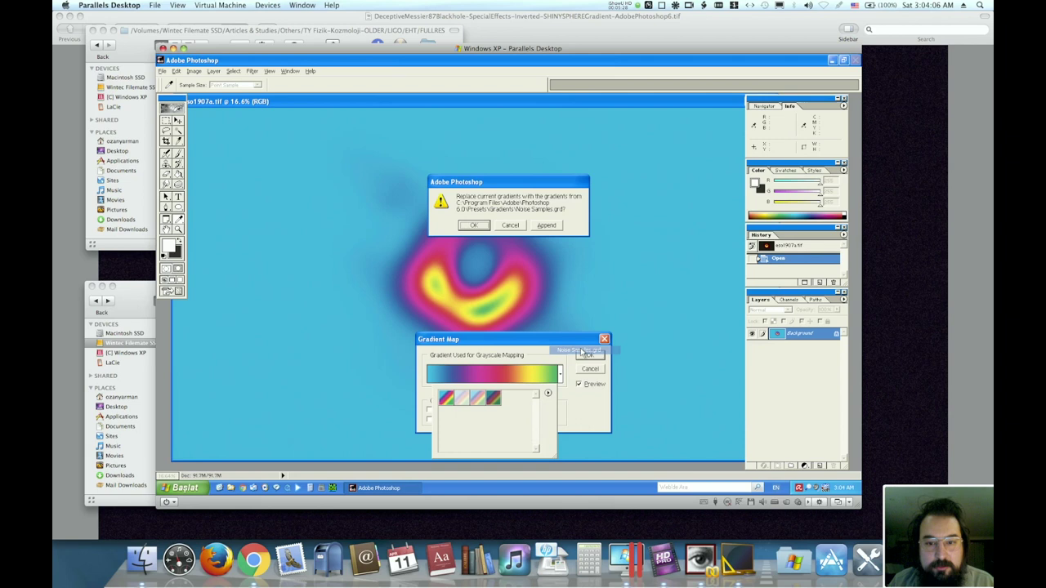
click(476, 227)
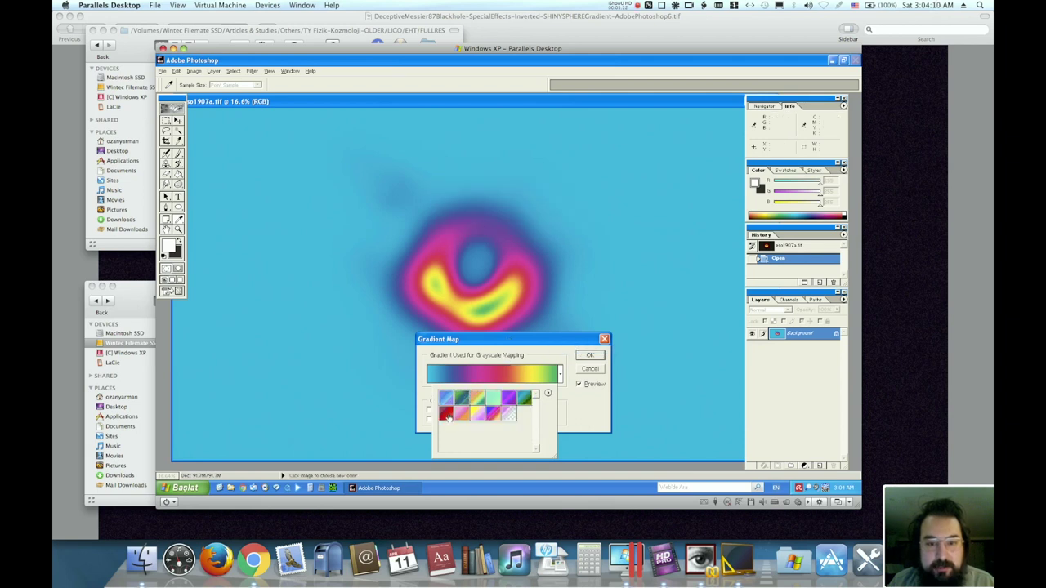
click(523, 398)
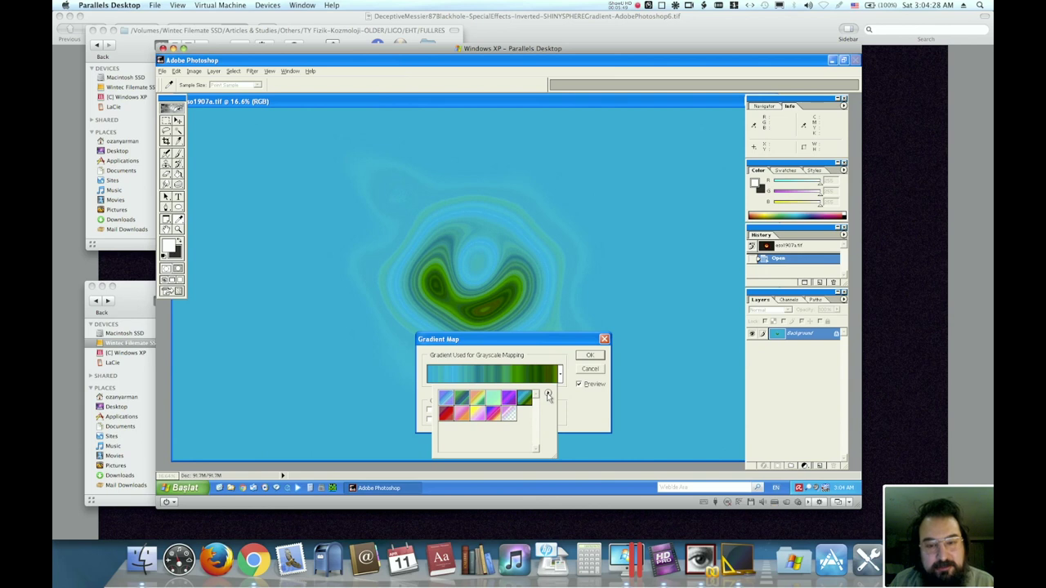
Load Special Effects gradients, choose the green-black gradient and apply the map
click(548, 396)
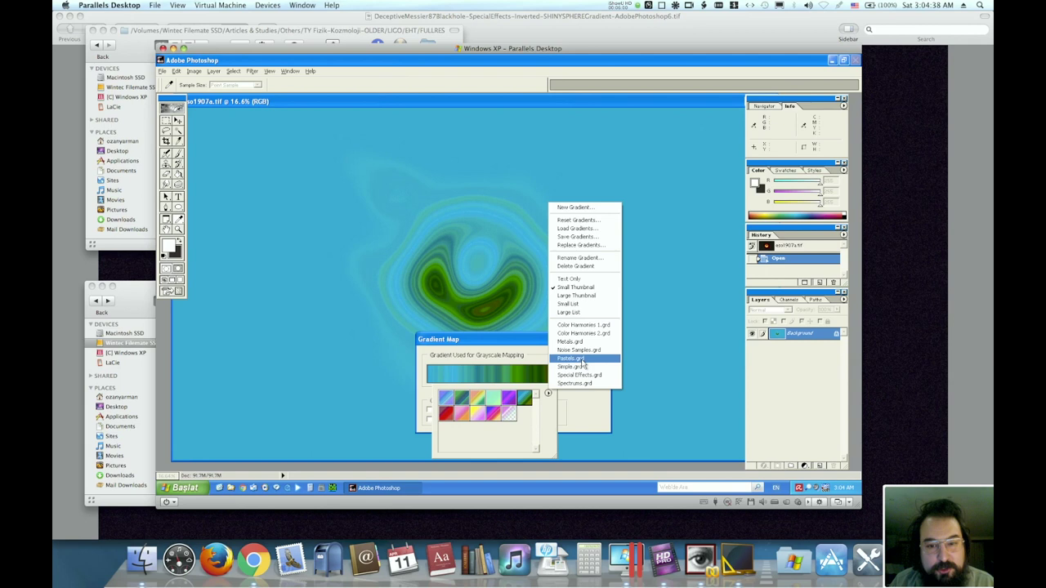
click(579, 375)
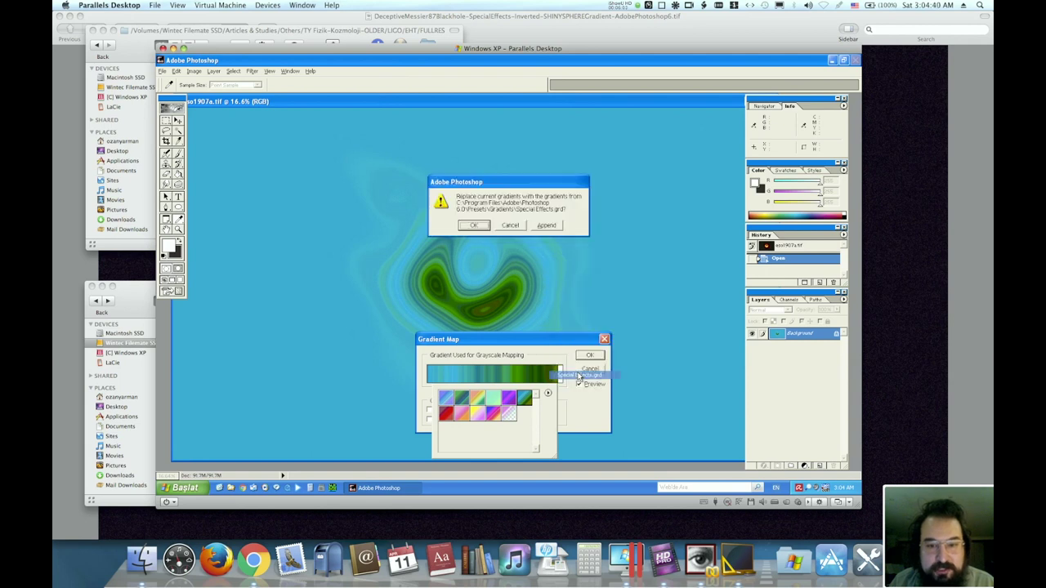
click(471, 224)
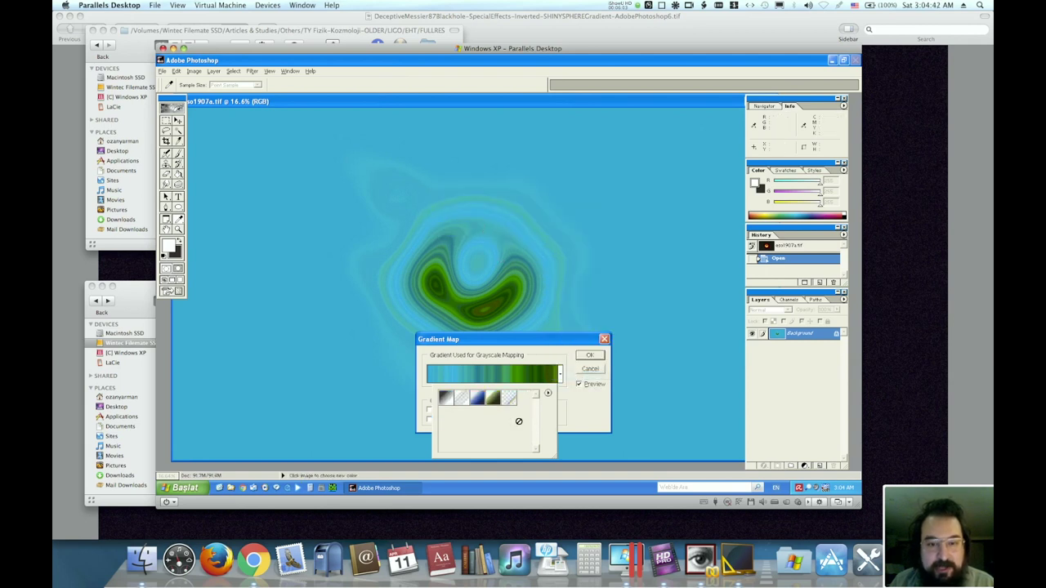
click(445, 398)
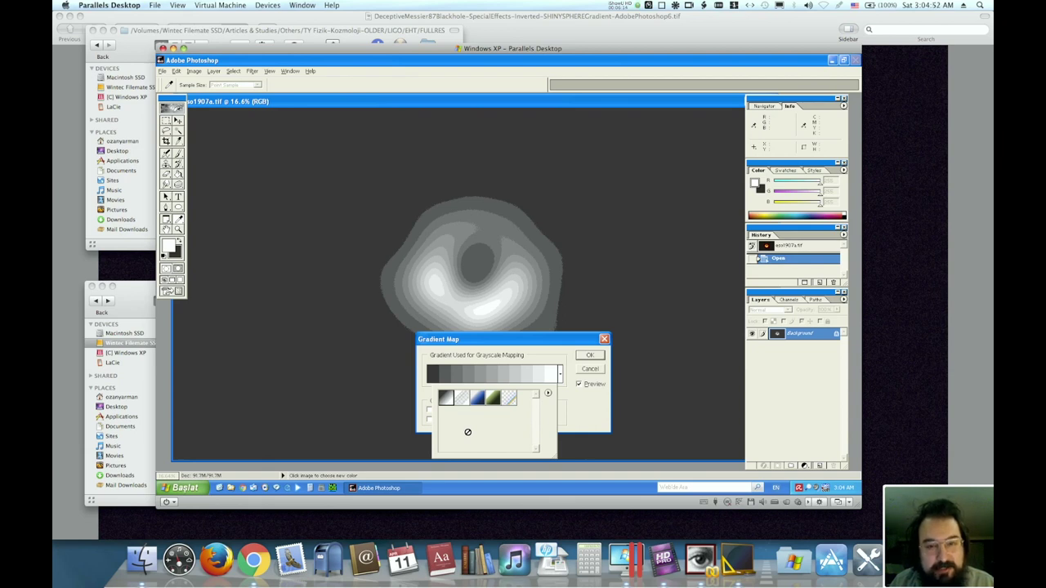
click(494, 398)
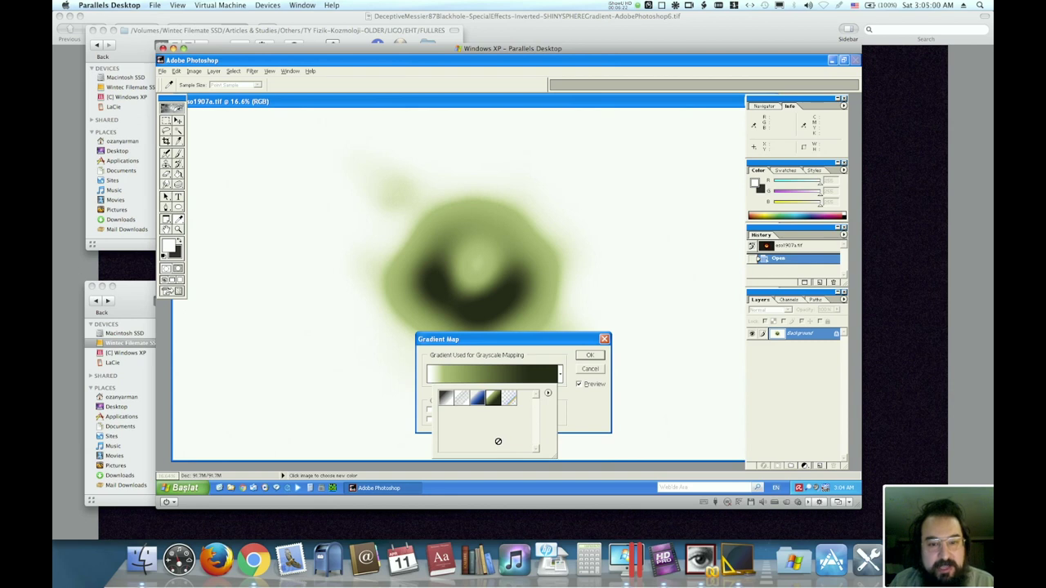
click(584, 355)
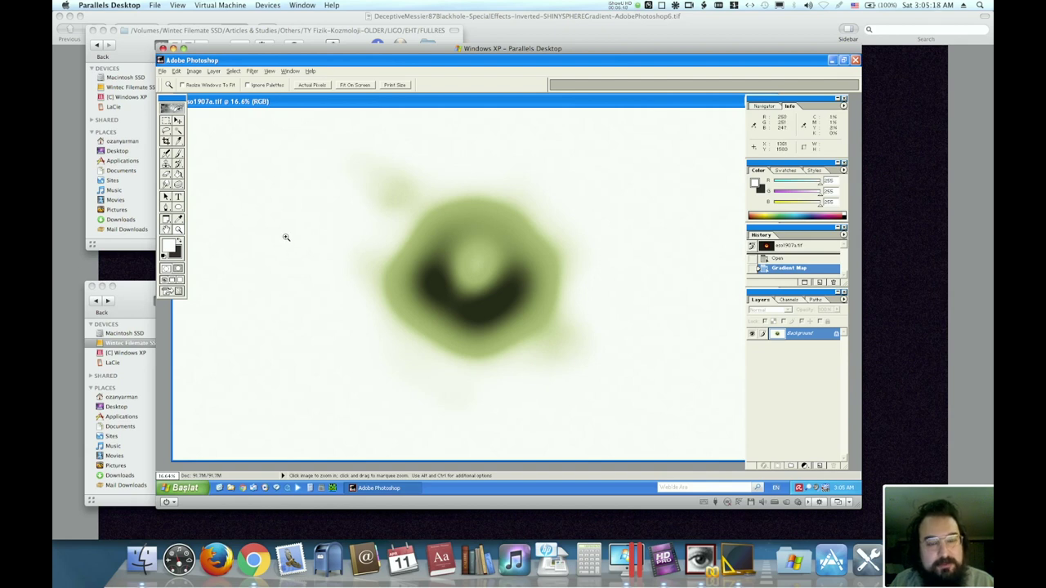
Invert the gradient-mapped image's colours with Image > Adjust > Invert
click(200, 74)
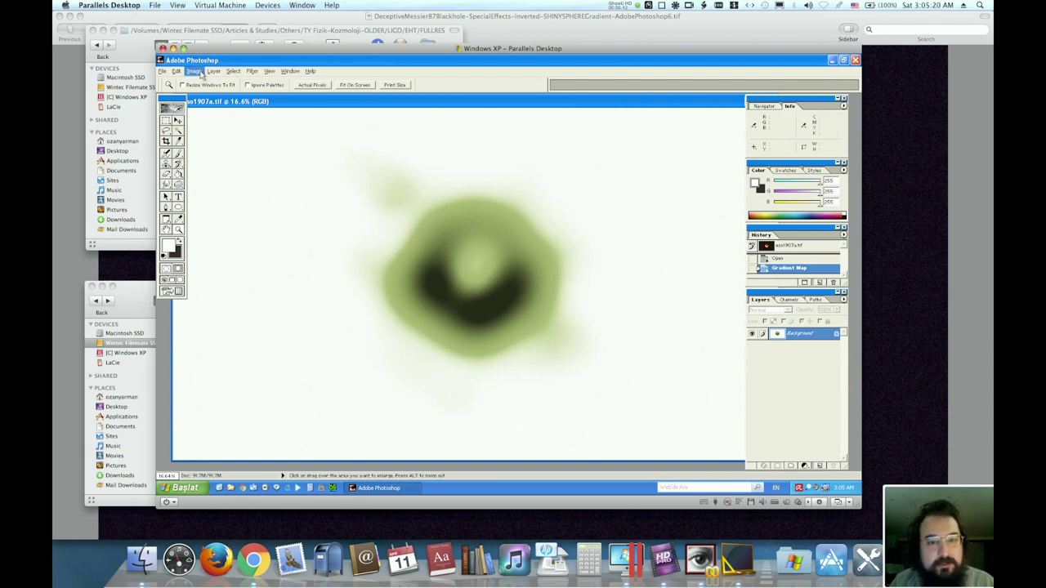
mouse_move(205, 95)
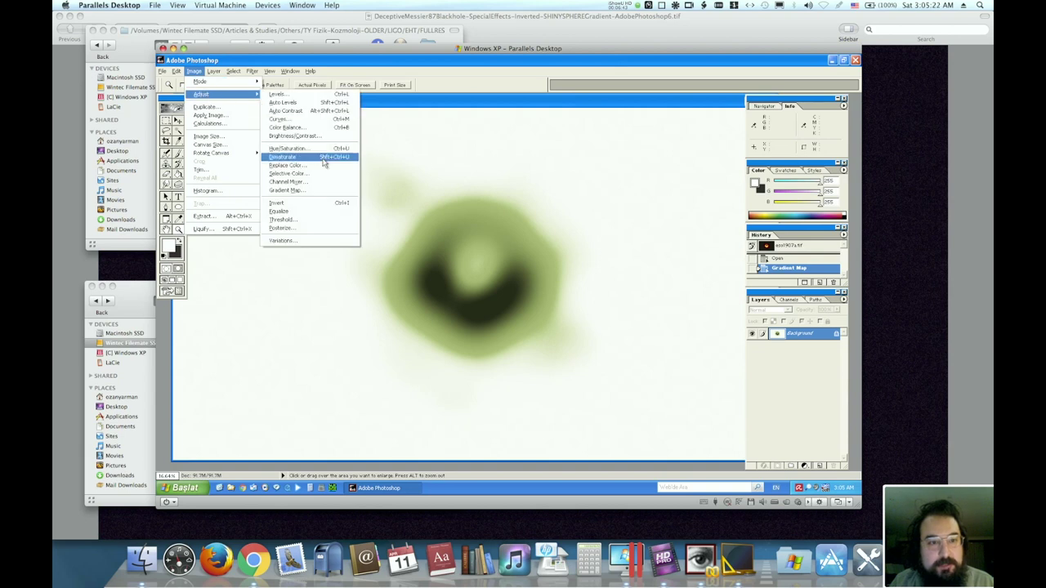
click(325, 202)
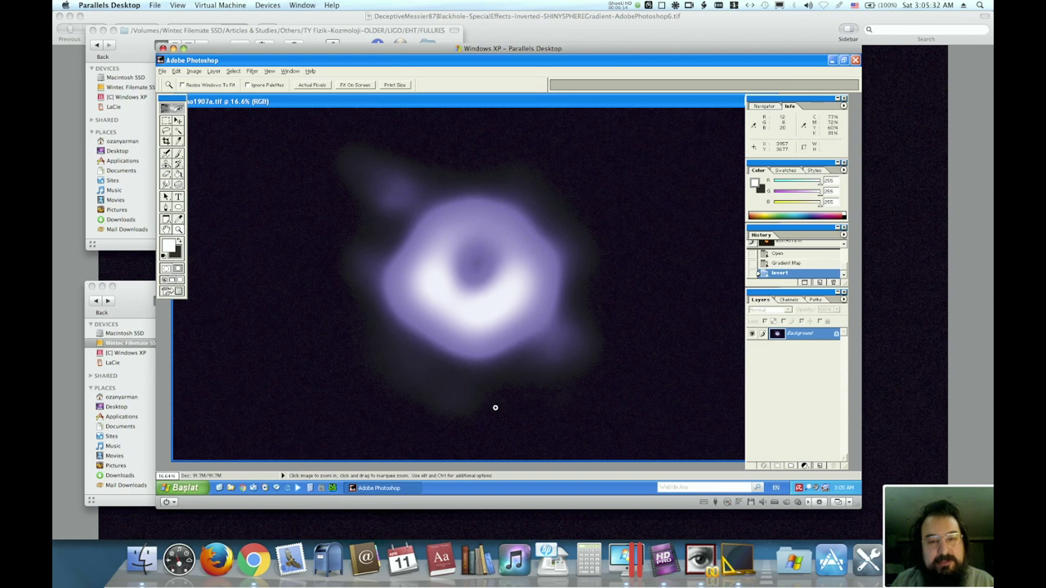
Zoom into the ring's centre, then fit the whole image back on screen
click(465, 277)
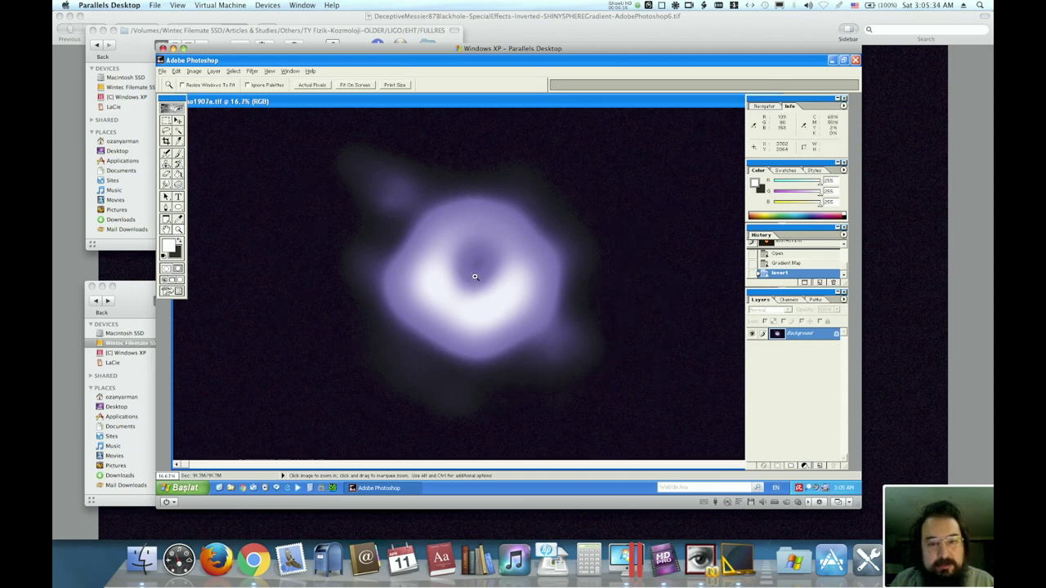
click(475, 277)
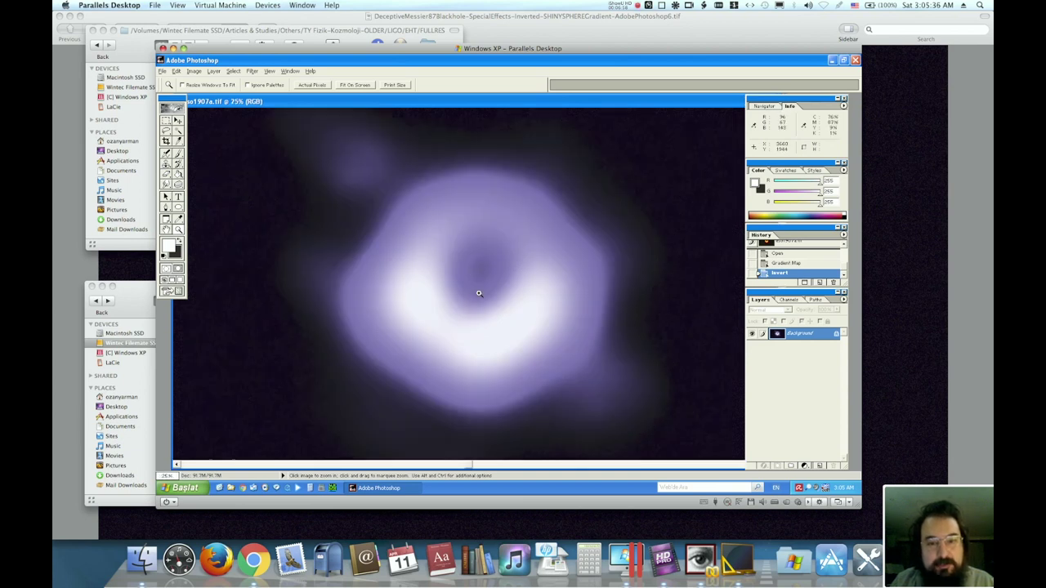
click(481, 291)
click(479, 289)
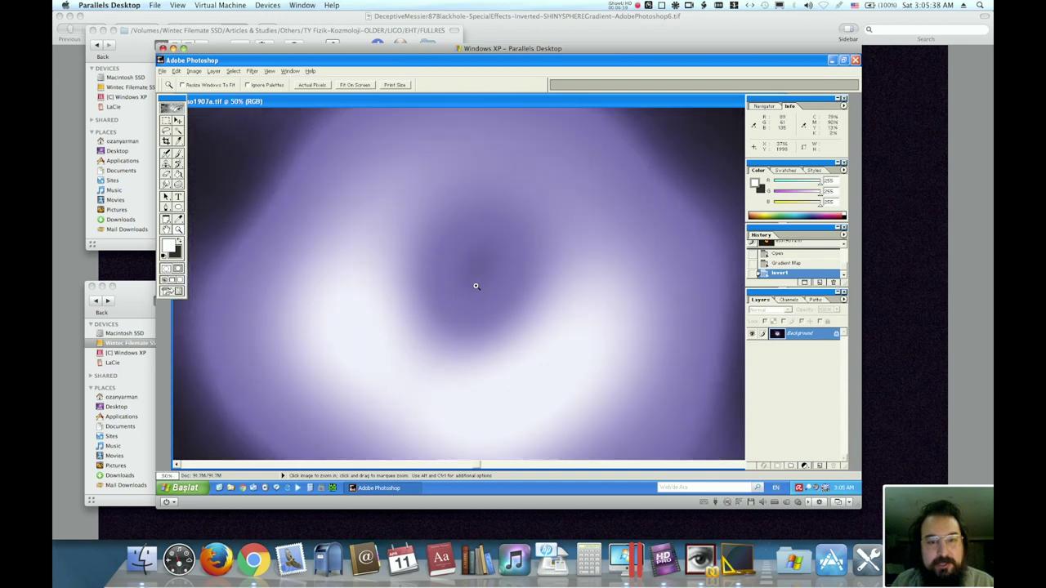
click(473, 280)
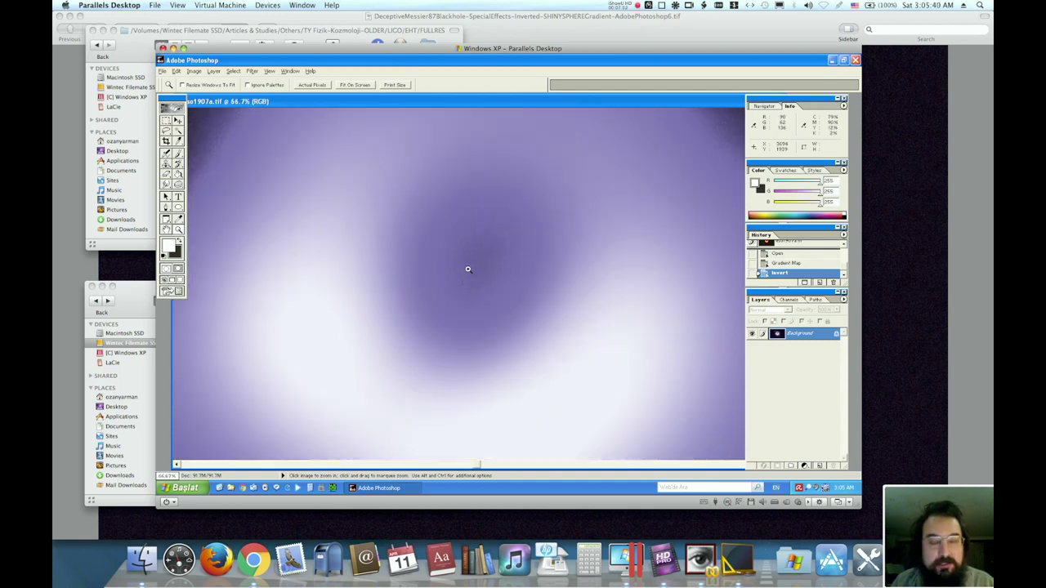
right_click(468, 270)
click(493, 276)
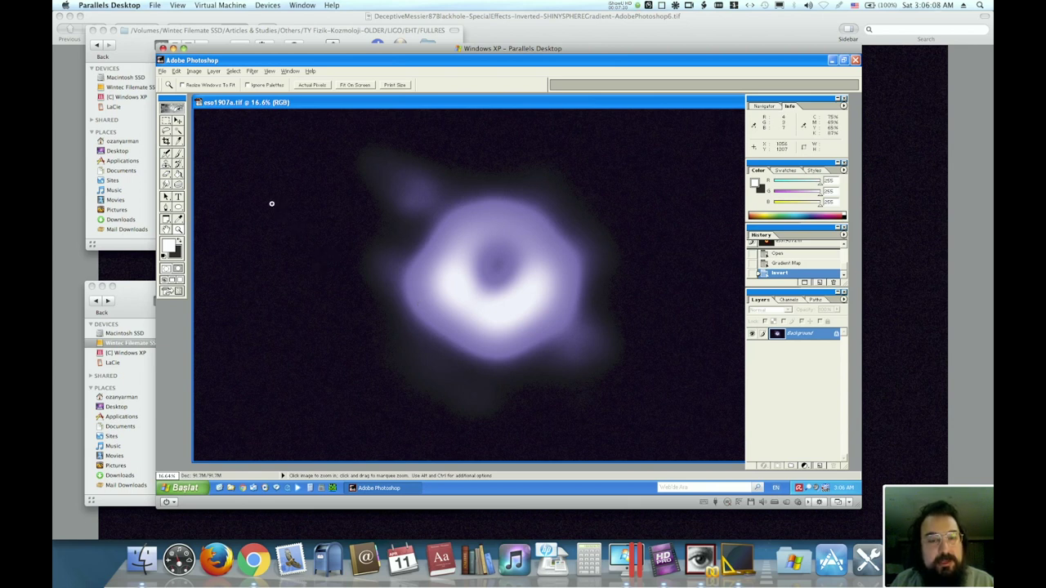
click(197, 71)
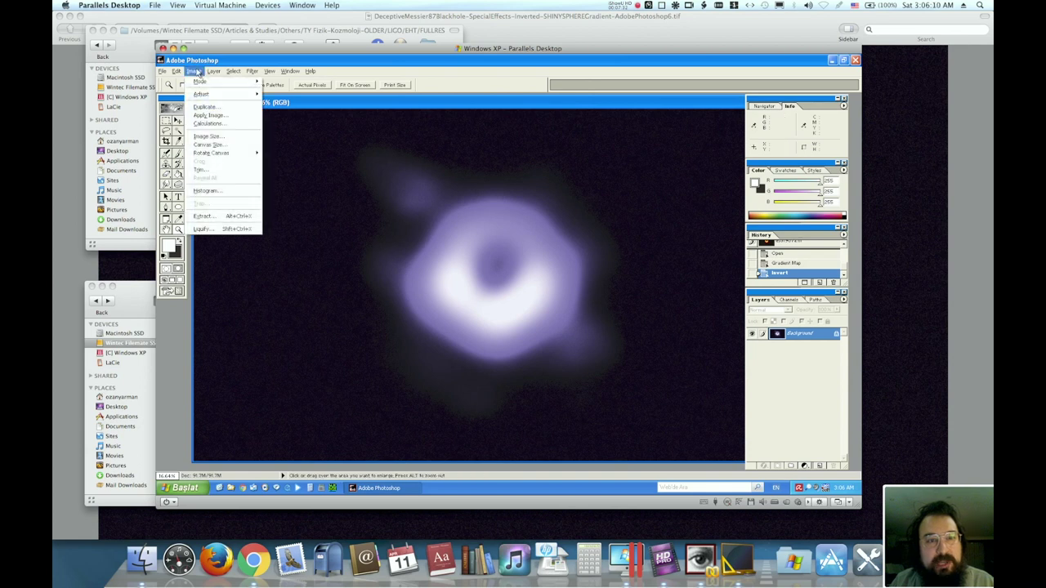
mouse_move(208, 97)
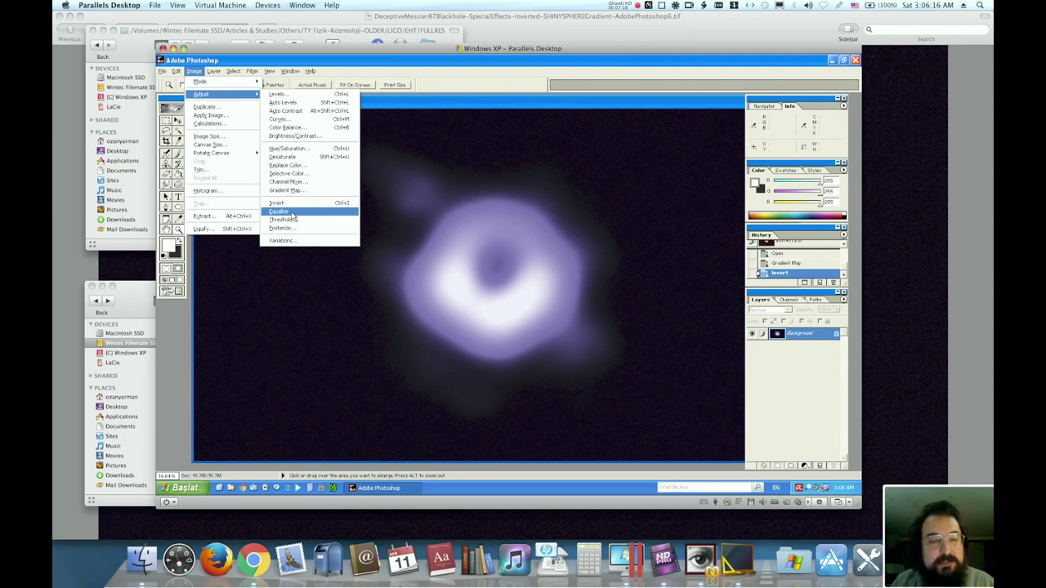
click(292, 214)
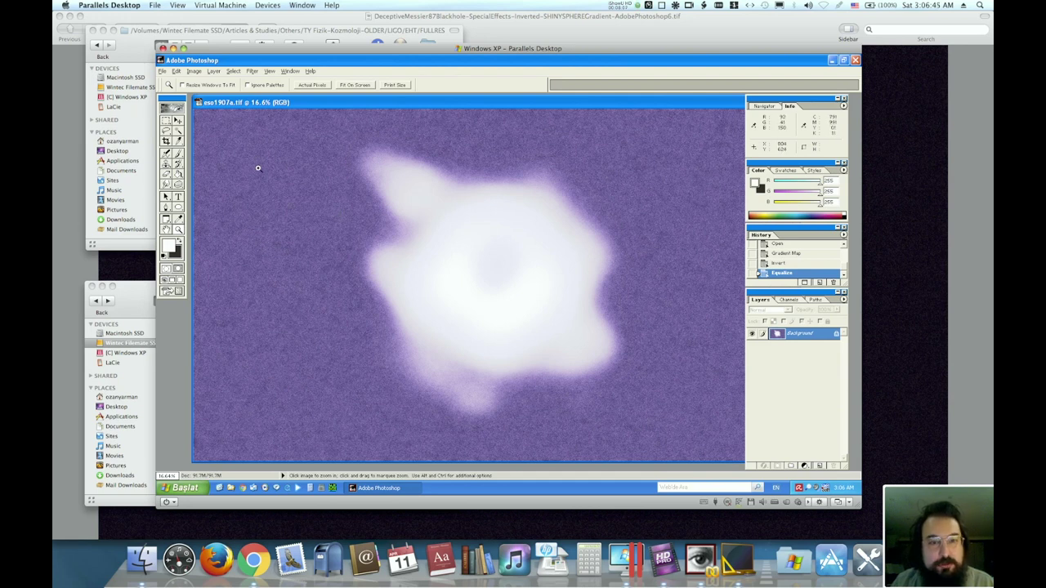
click(214, 71)
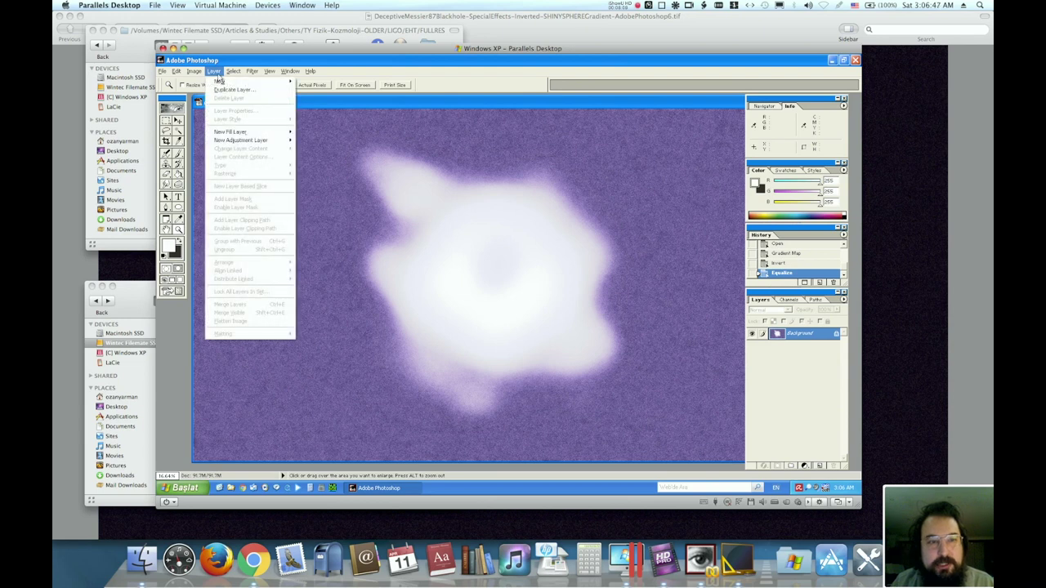
click(214, 72)
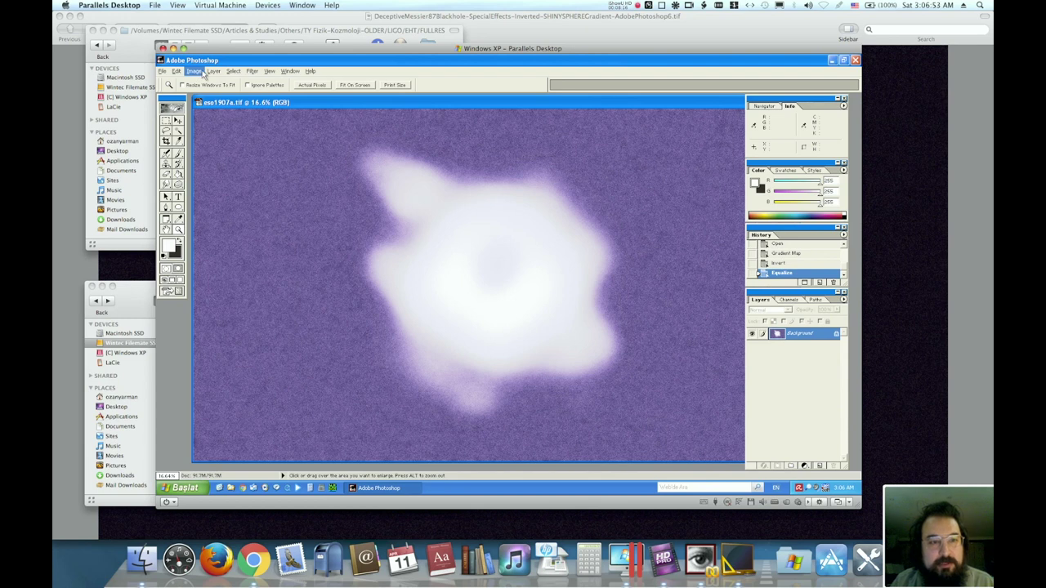
Apply Brightness/Contrast with Contrast pushed to the maximum +100
click(203, 72)
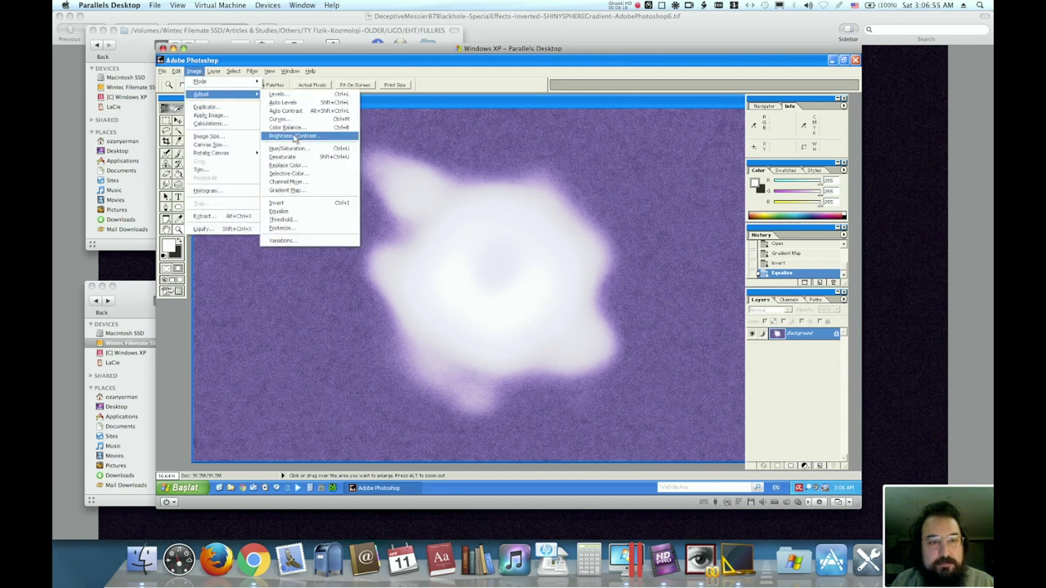
click(293, 137)
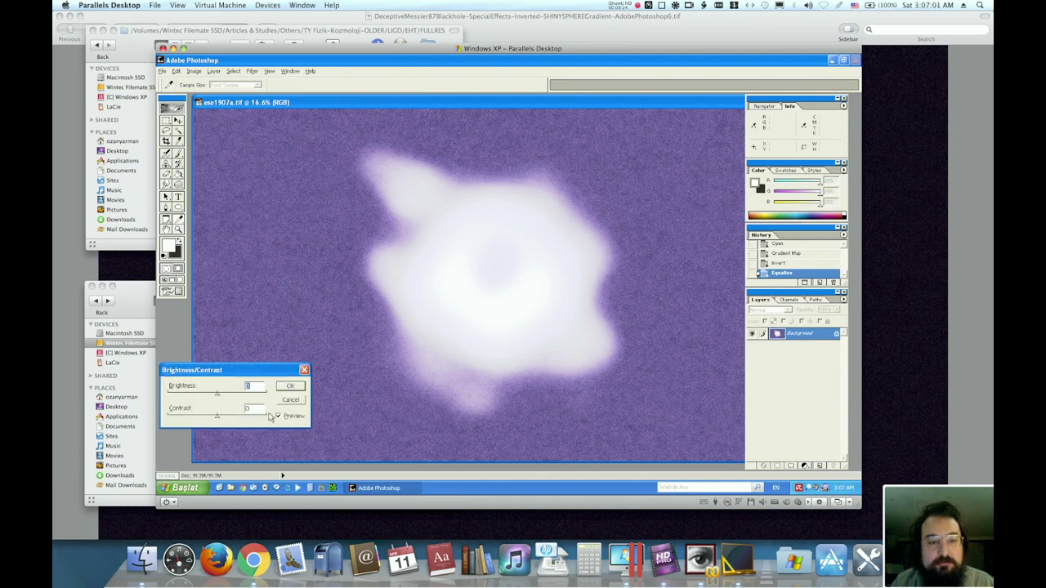
click(269, 417)
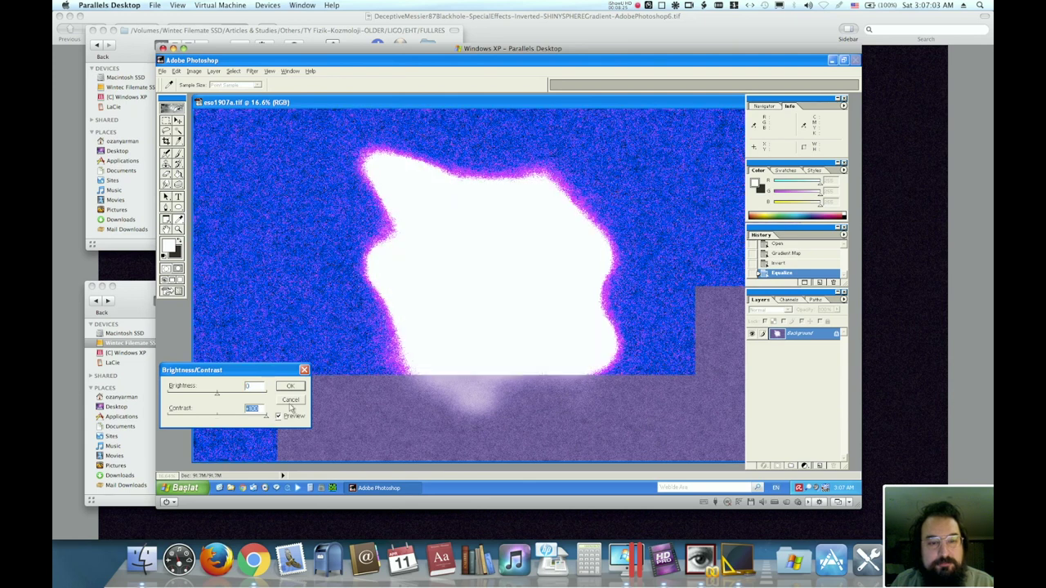
click(292, 386)
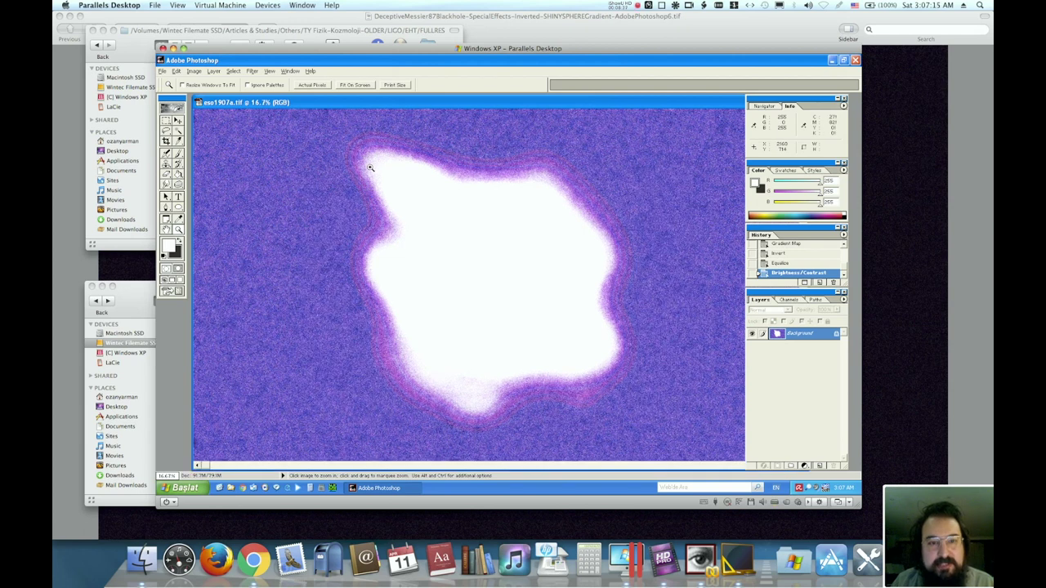
Zoom in three times on the faint rings along the blob's edge, then zoom out one step
click(370, 166)
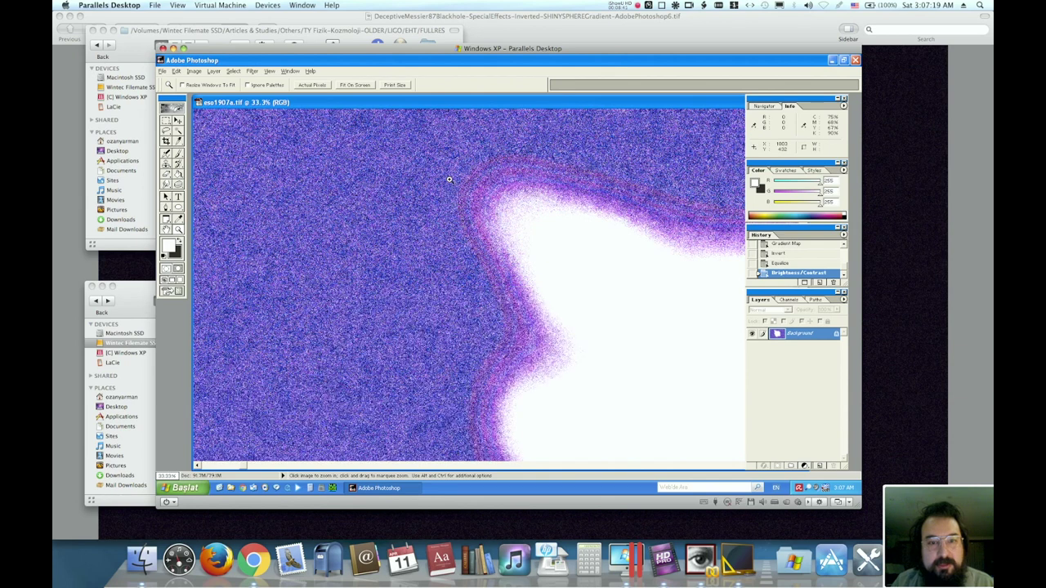
click(522, 214)
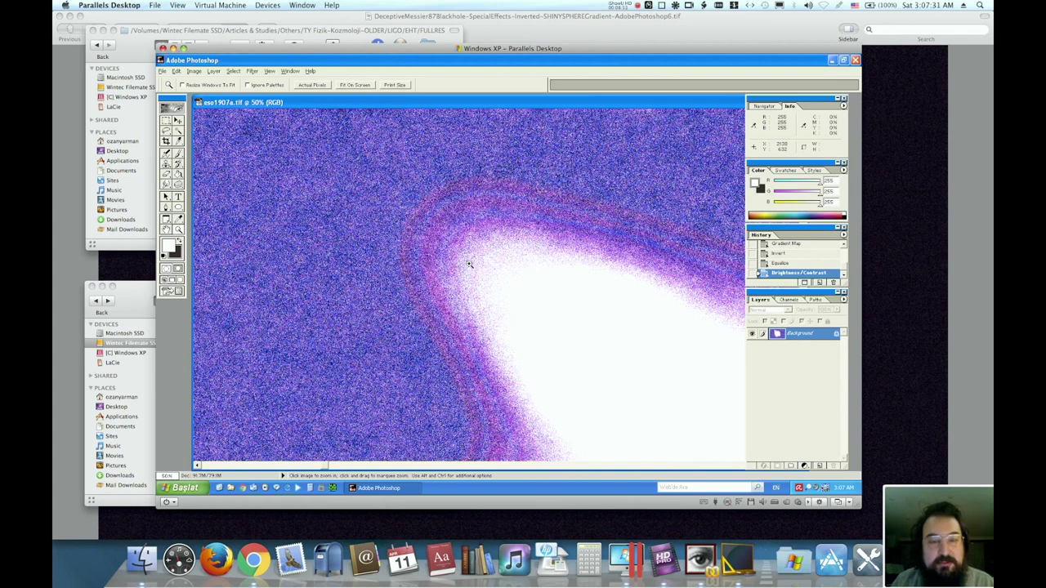
click(469, 264)
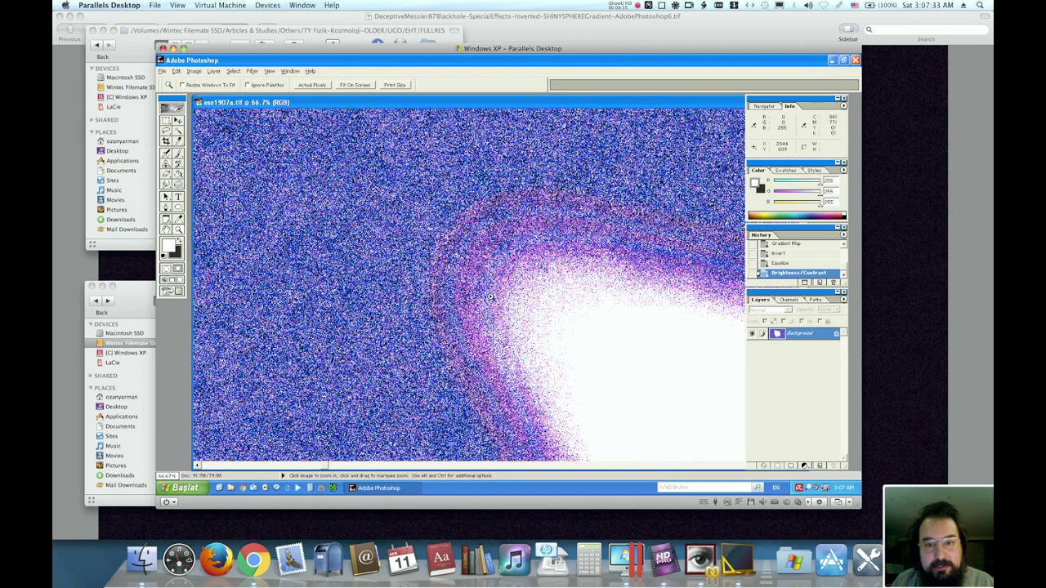
right_click(495, 280)
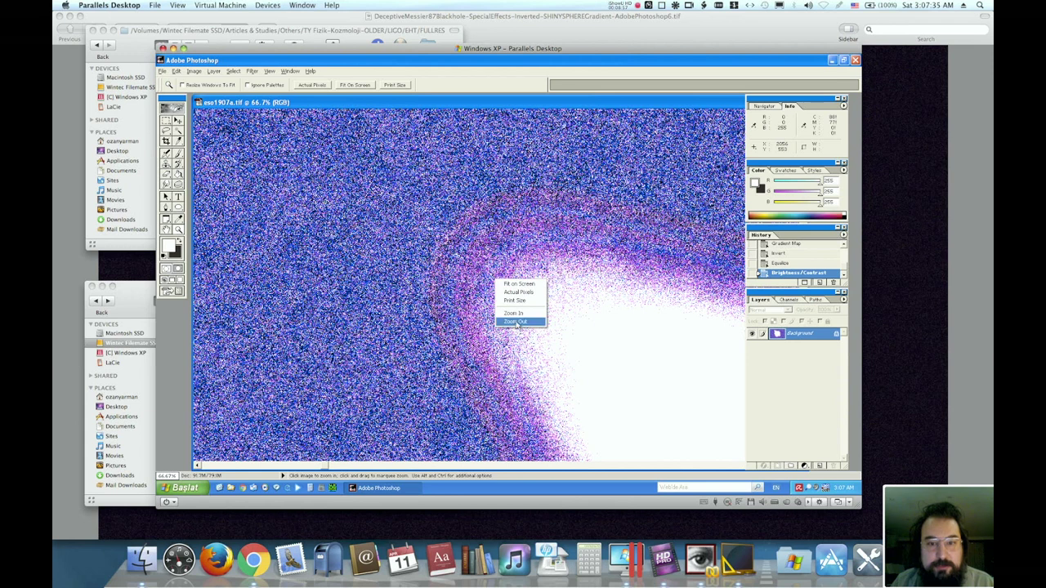
click(515, 321)
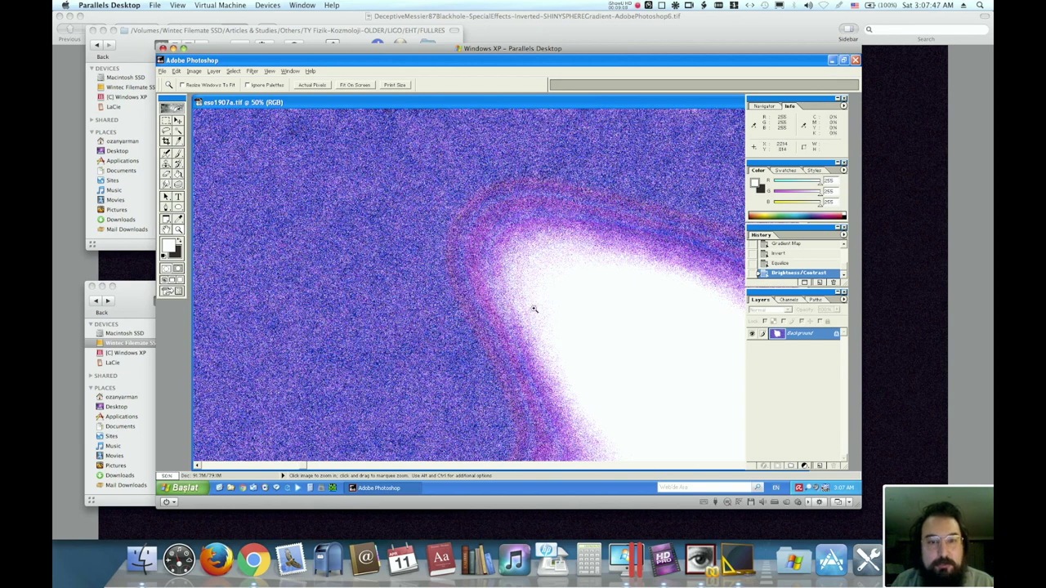
View the image at Actual Pixels, then Fit On Screen, and bring Preview forward
right_click(541, 292)
click(584, 311)
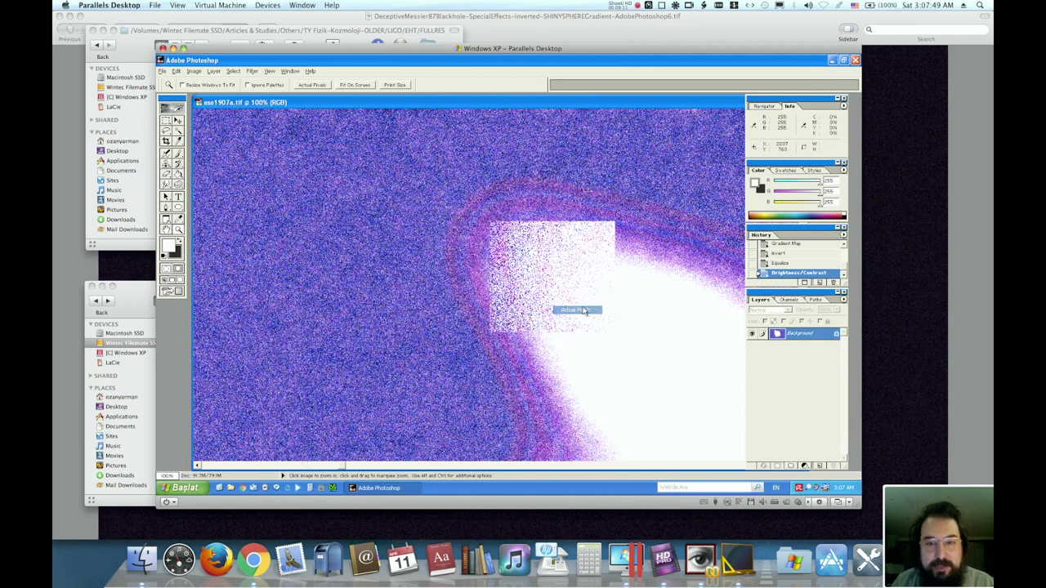
right_click(543, 278)
click(572, 284)
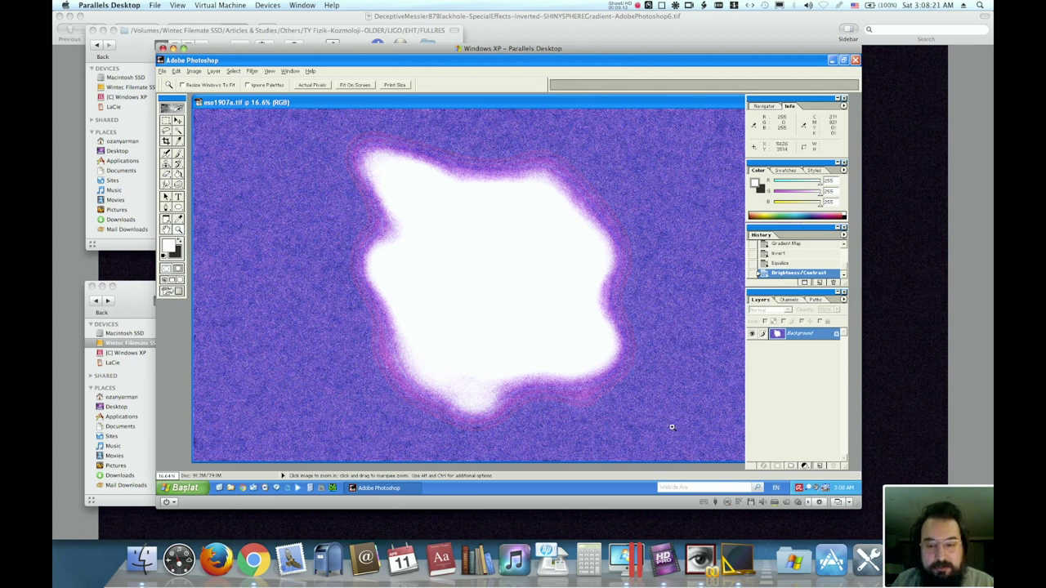
click(737, 559)
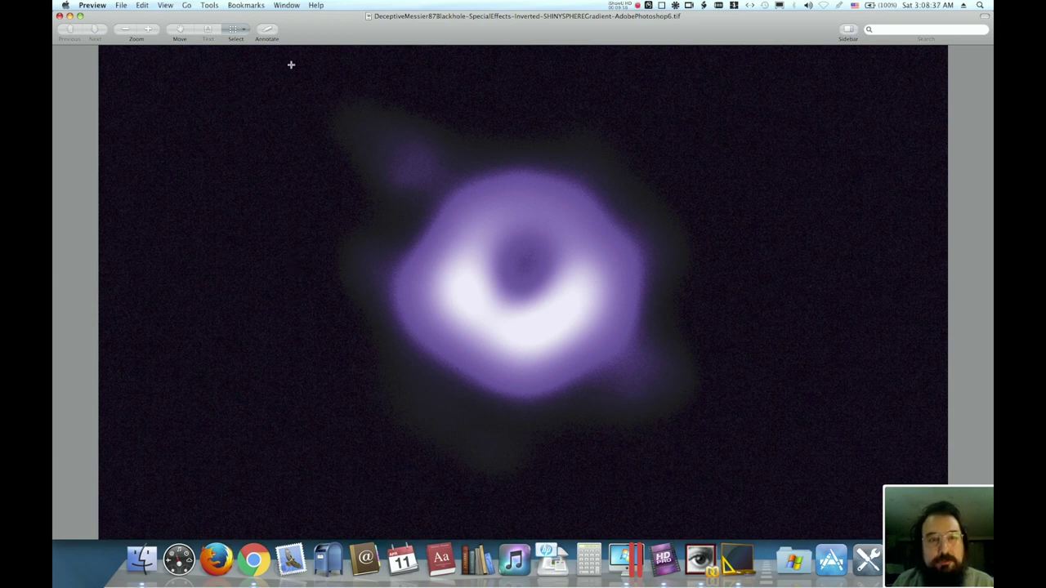
Make the original black hole window translucent, then more transparent, so the contrasted version shows through
click(277, 5)
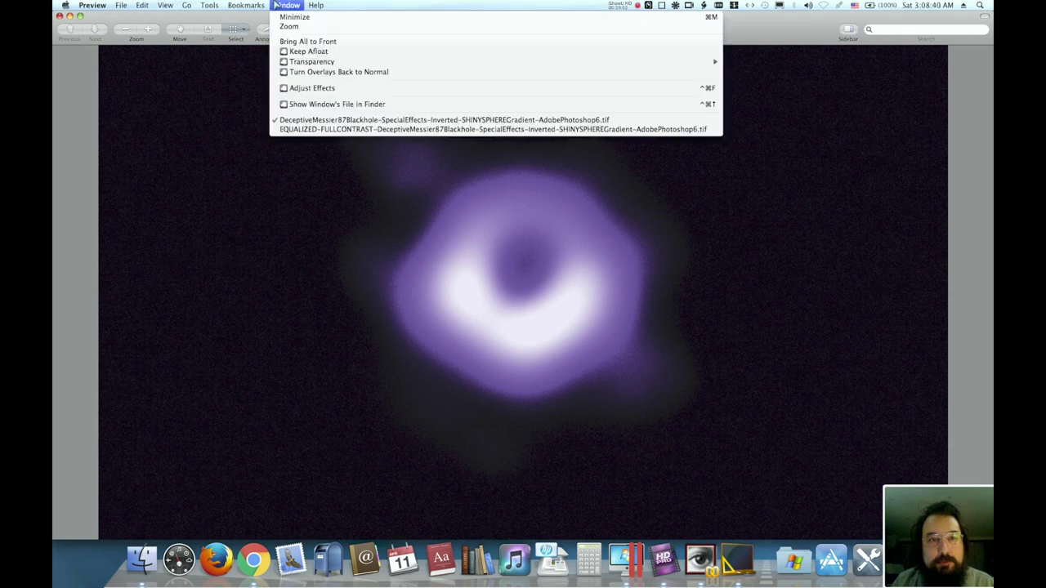
mouse_move(305, 63)
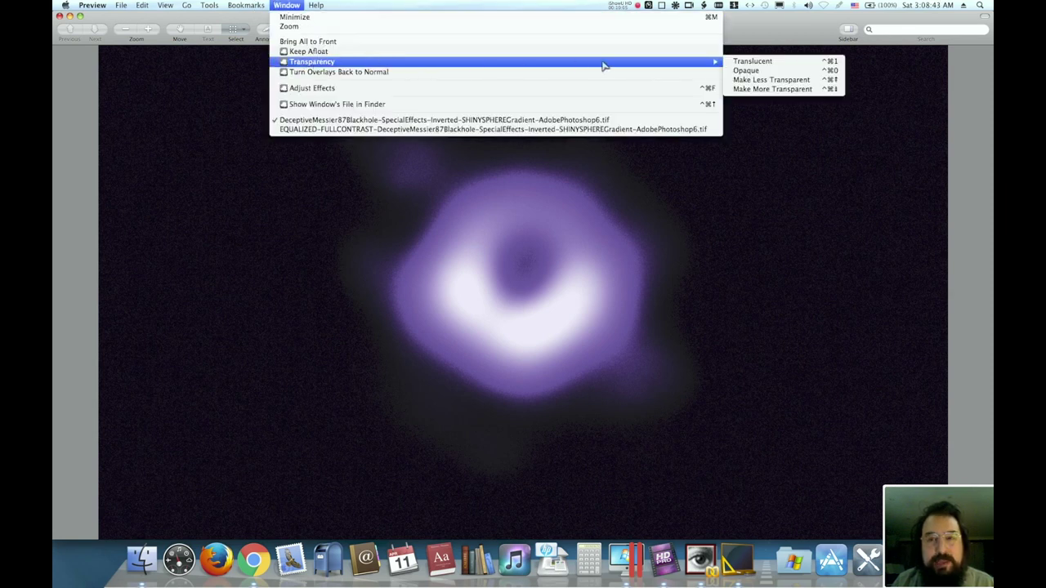
click(745, 61)
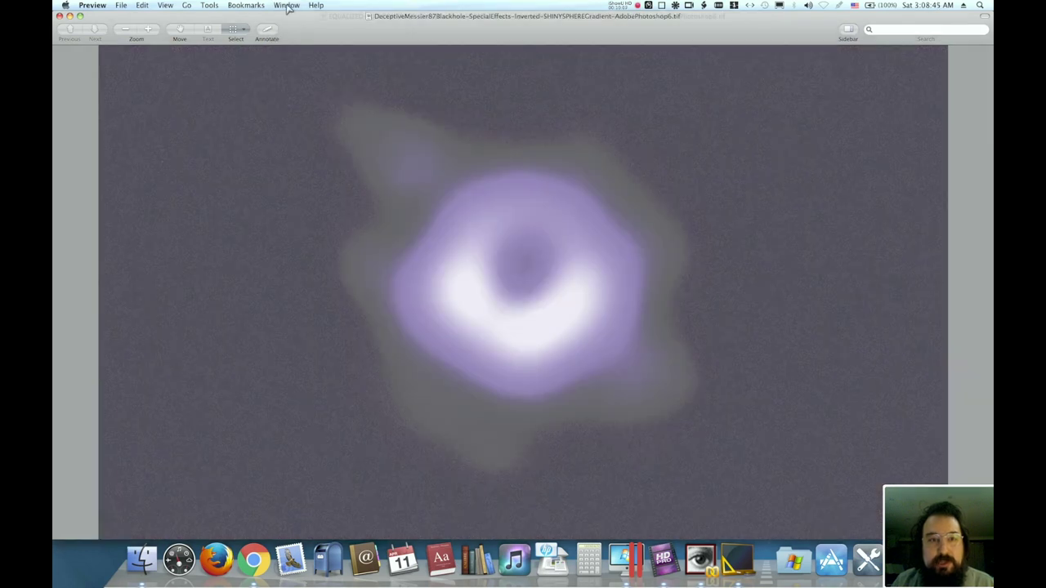
click(287, 6)
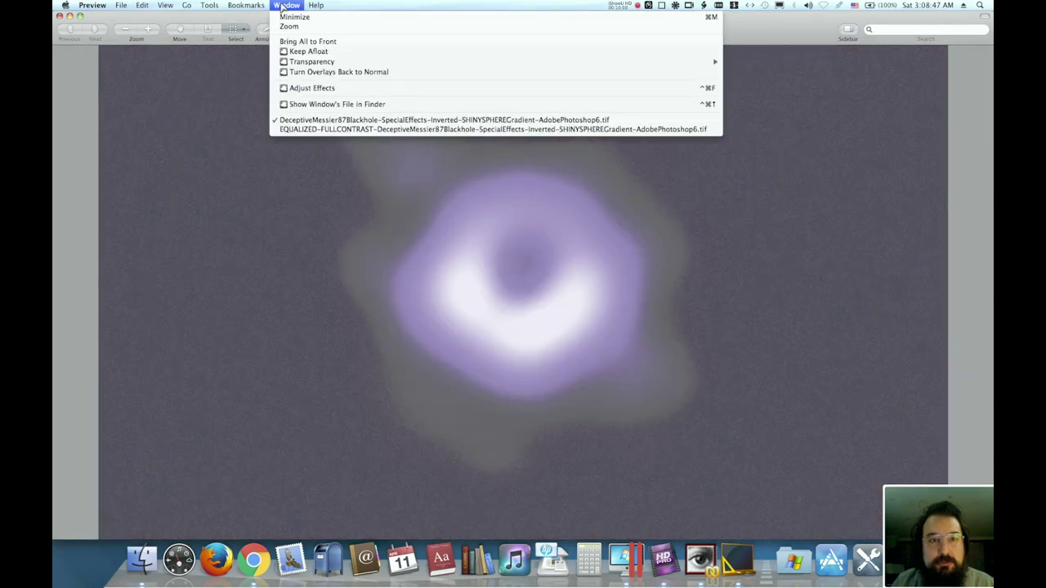
mouse_move(308, 64)
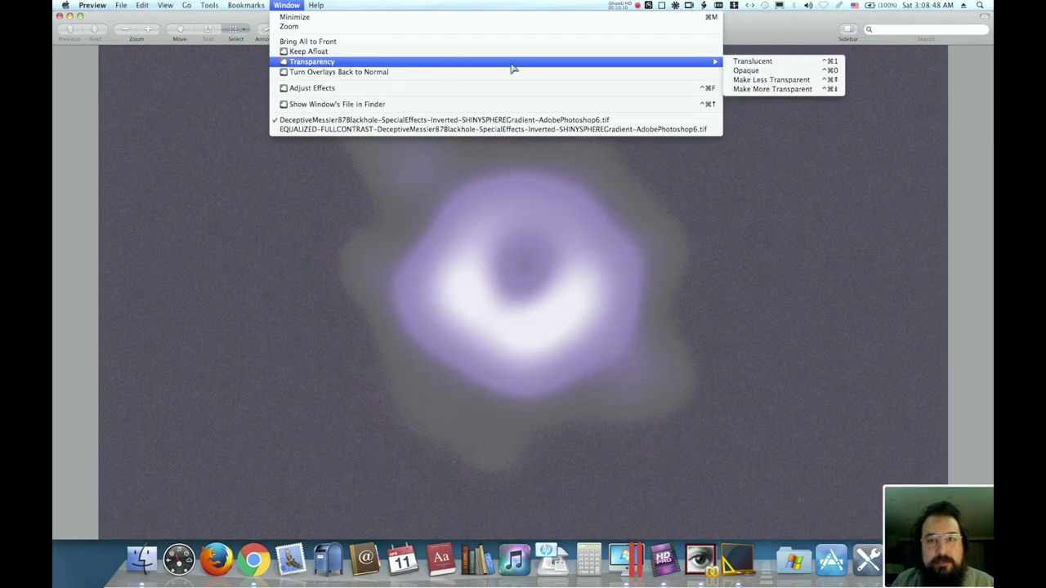
click(771, 89)
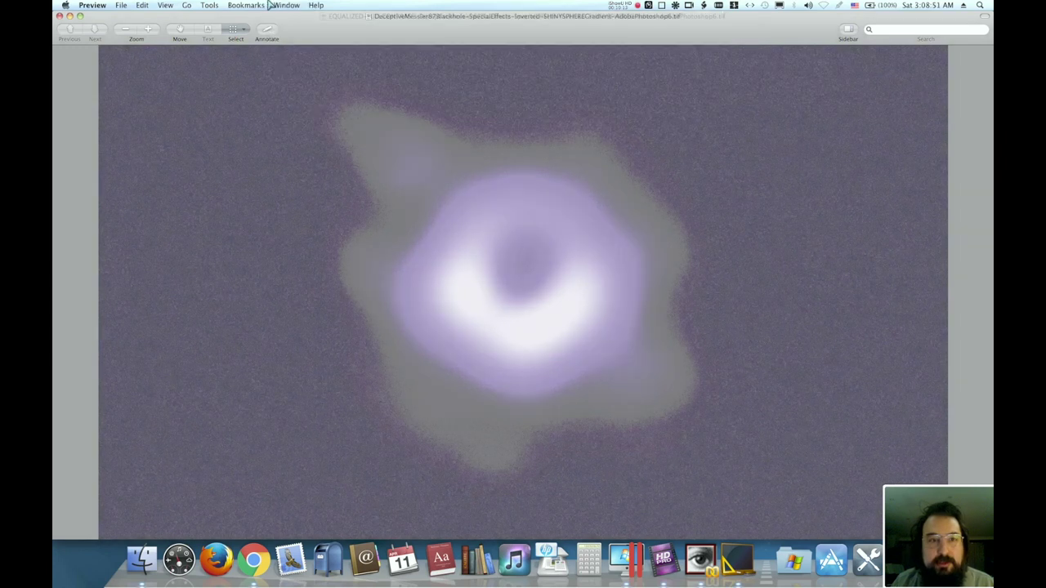
click(282, 6)
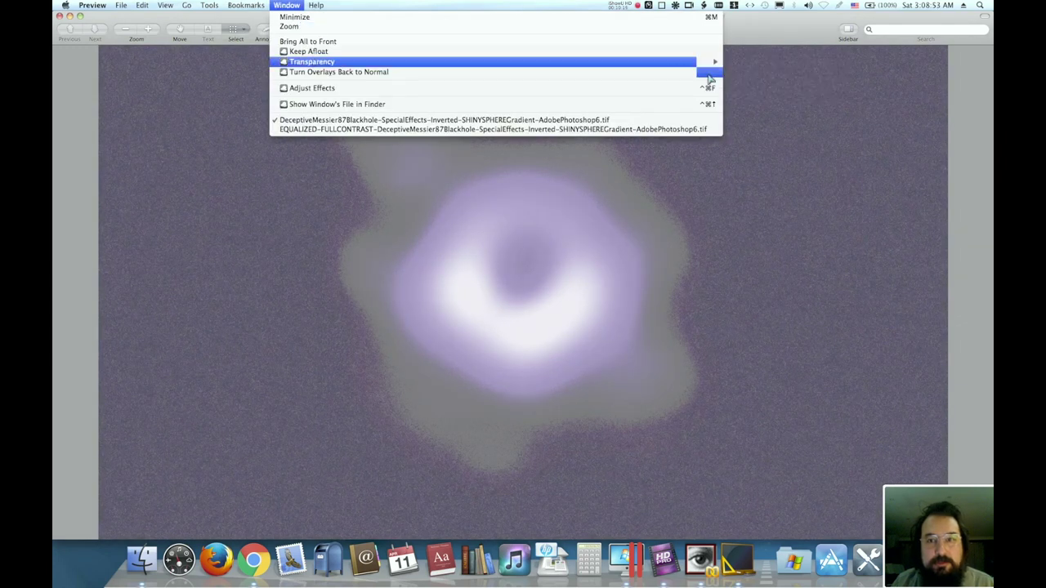
mouse_move(667, 63)
click(770, 89)
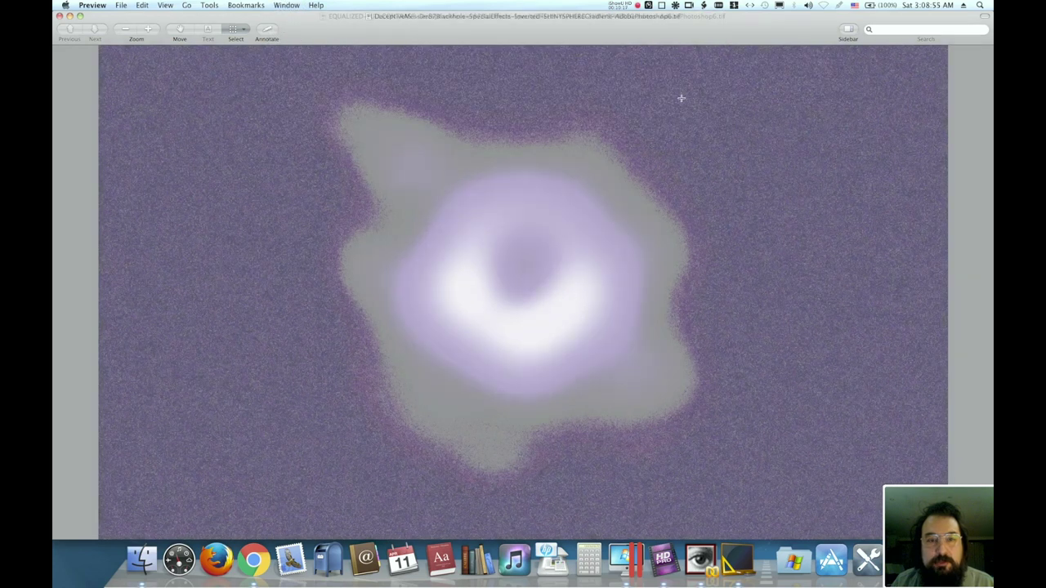
click(282, 6)
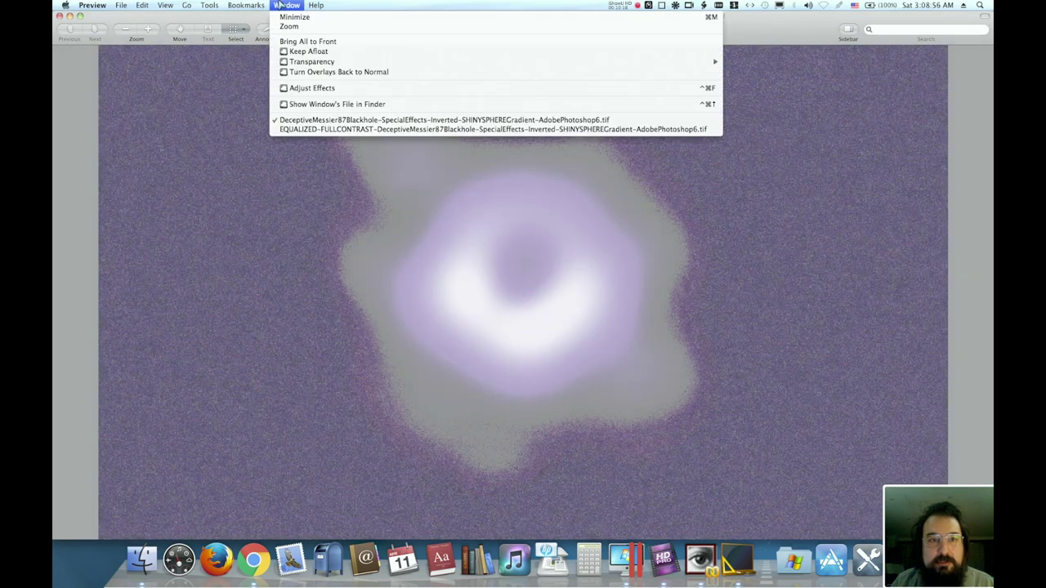
Turn the window overlays back to normal, then make the window translucent again
click(333, 72)
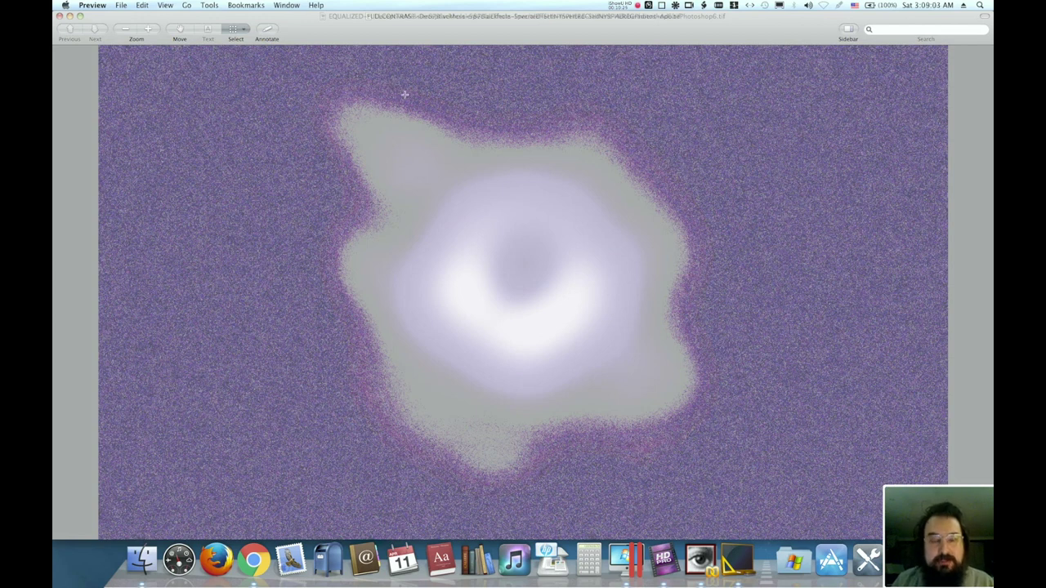
click(287, 5)
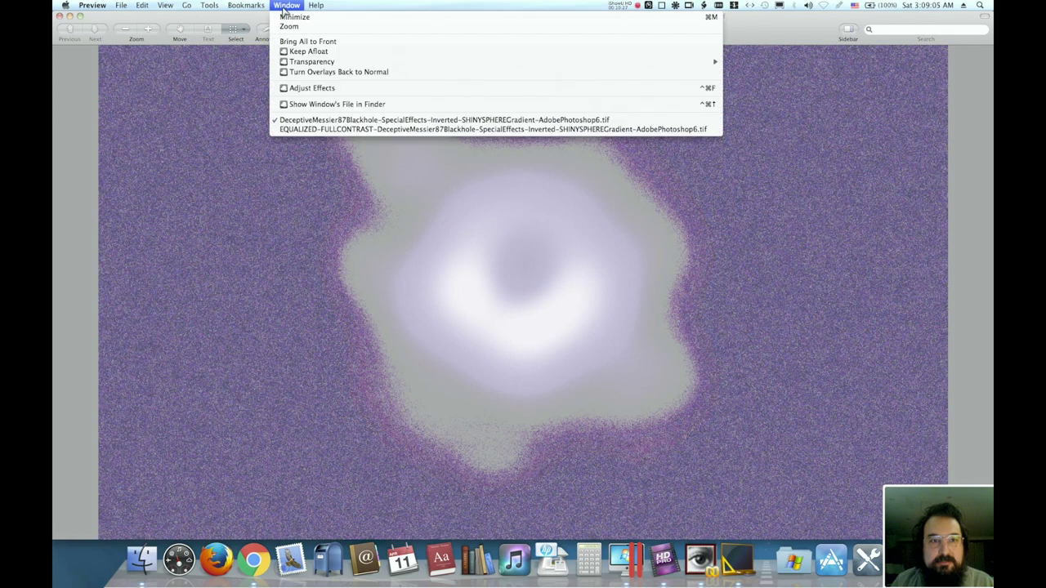
mouse_move(307, 65)
click(784, 90)
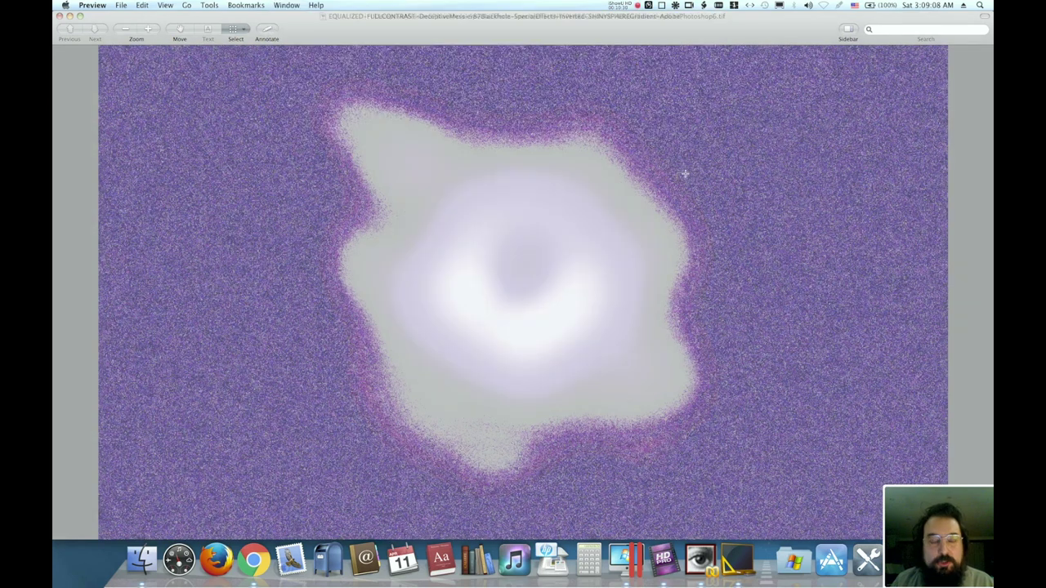